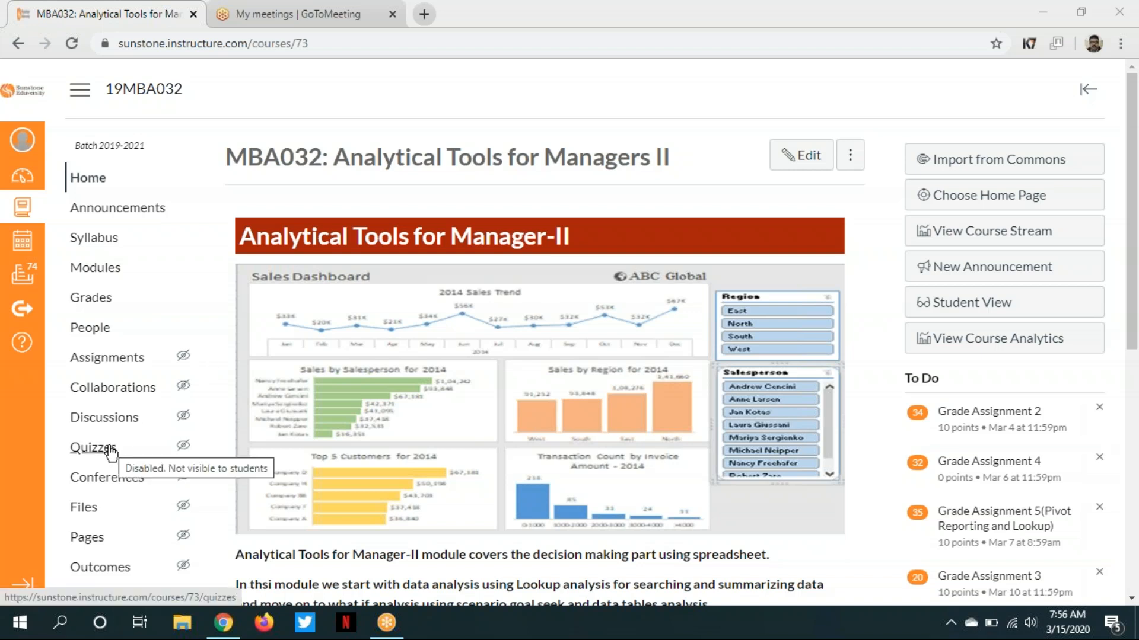
Create a new quiz in the course and title it "Test quiz"
left_click(111, 450)
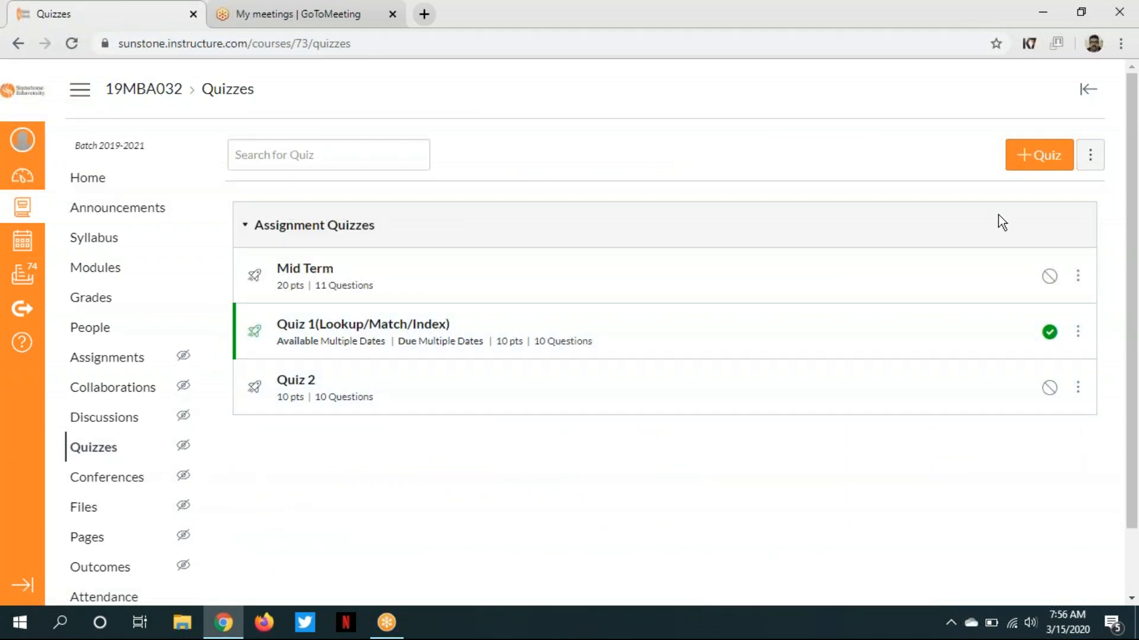
left_click(1038, 170)
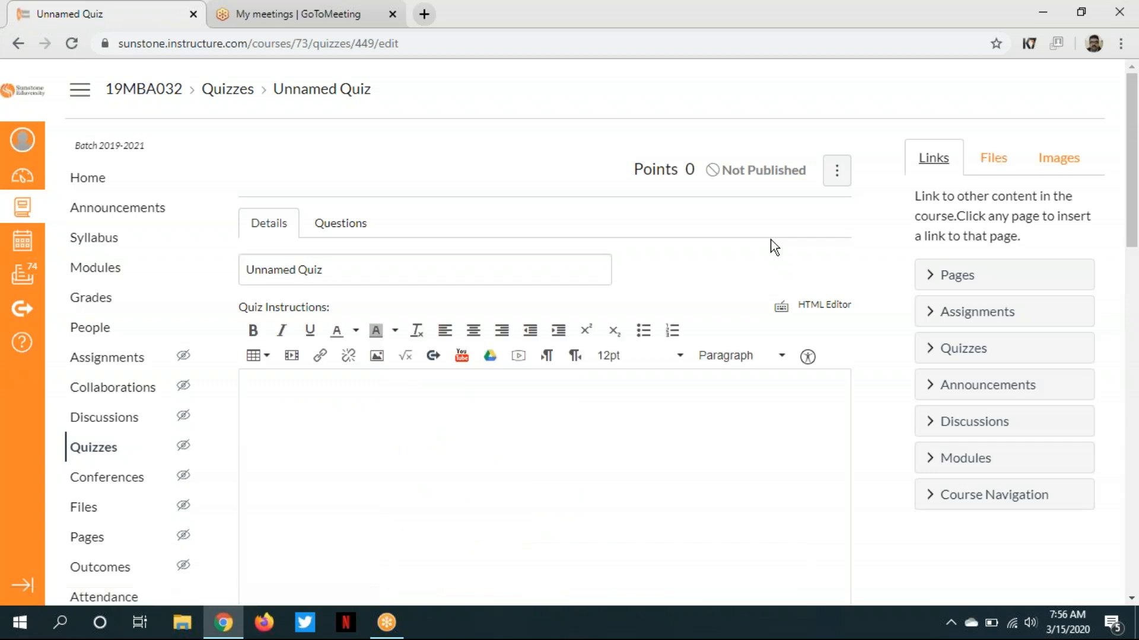
left_click(334, 268)
key("BackSpace")
key("BackSpace")
key("BackSpace")
key("BackSpace")
key("BackSpace")
key("BackSpace")
key("BackSpace")
key("BackSpace")
key("BackSpace")
key("BackSpace")
key("BackSpace")
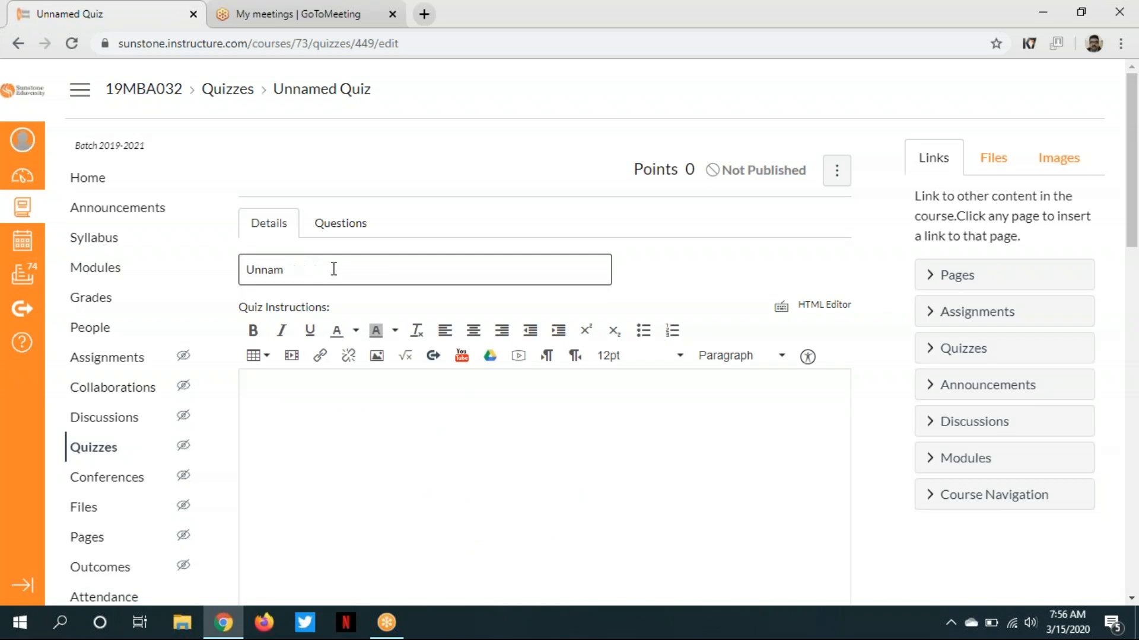
key("BackSpace")
type("Test quiz")
Write the quiz instructions as "10 mcqs + 2 subjective to be completed in 30."
left_click(283, 400)
type("10 m")
type("a")
type("qs to be")
type(" compl")
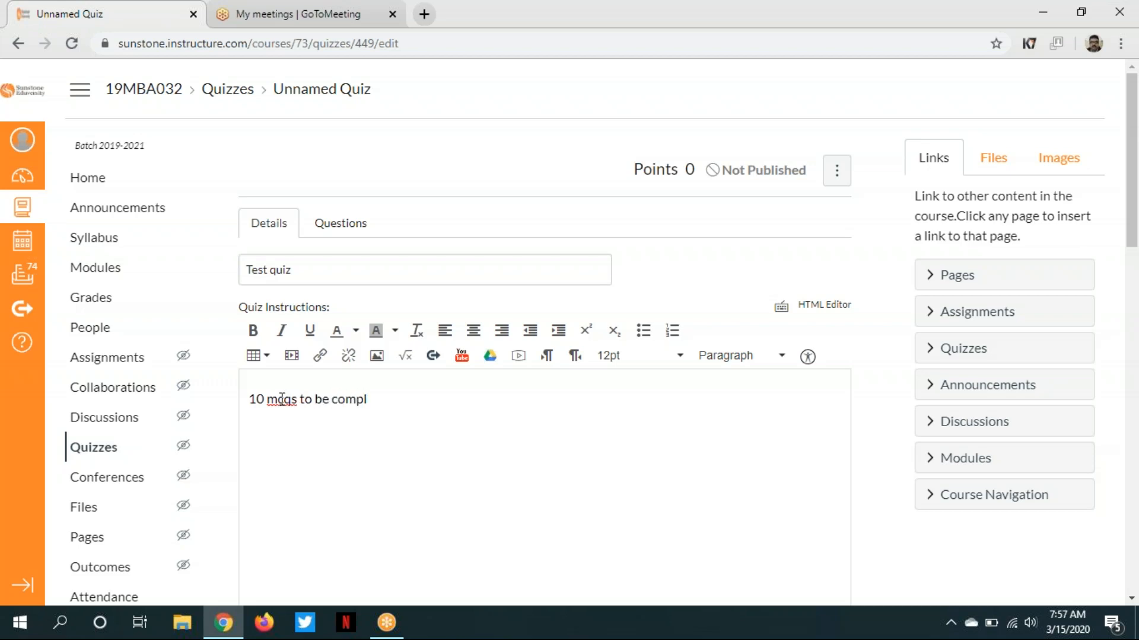
key("BackSpace")
key("BackSpace")
key("BackSpace")
key("BackSpace")
key("BackSpace")
key("BackSpace")
key("BackSpace")
key("BackSpace")
key("BackSpace")
key("BackSpace")
key("BackSpace")
type("+ 2 subjective to be com")
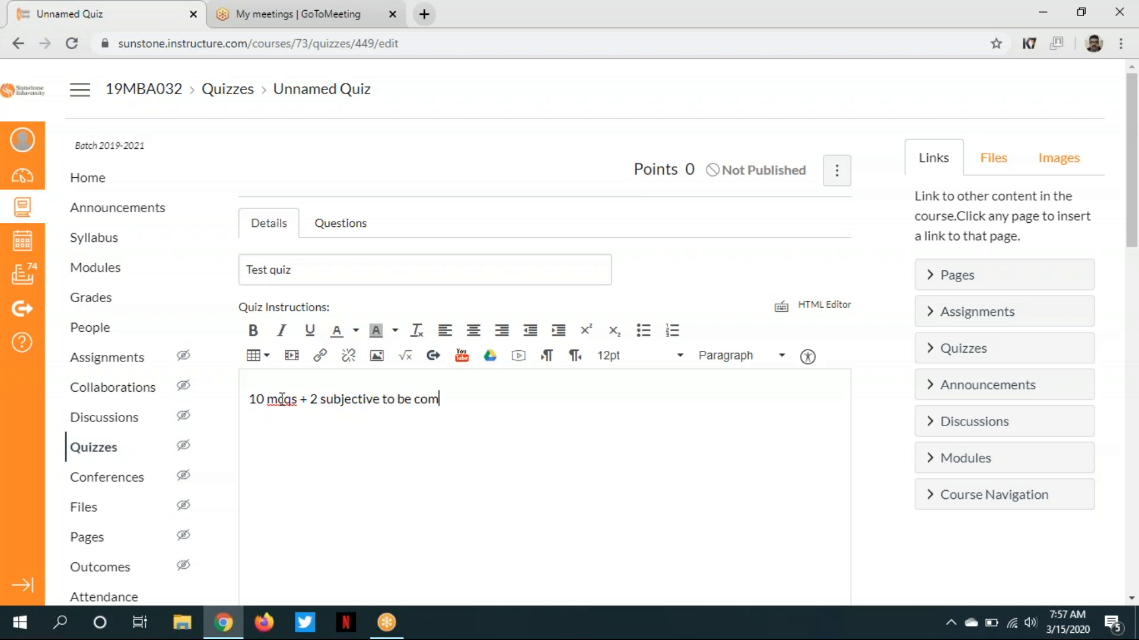
type("pleted in30")
key("BackSpace")
key("BackSpace")
type("30.")
key("Return")
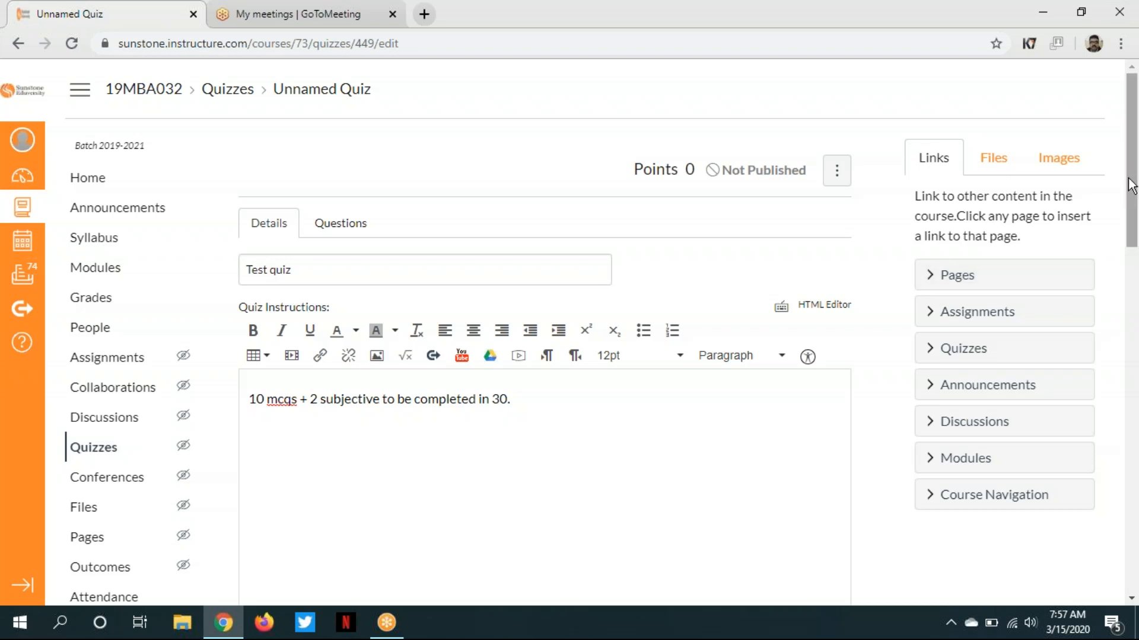
Enable shuffled answers for the quiz and enter 30 minutes as the time limit value
left_click_drag(1127, 212, 1126, 339)
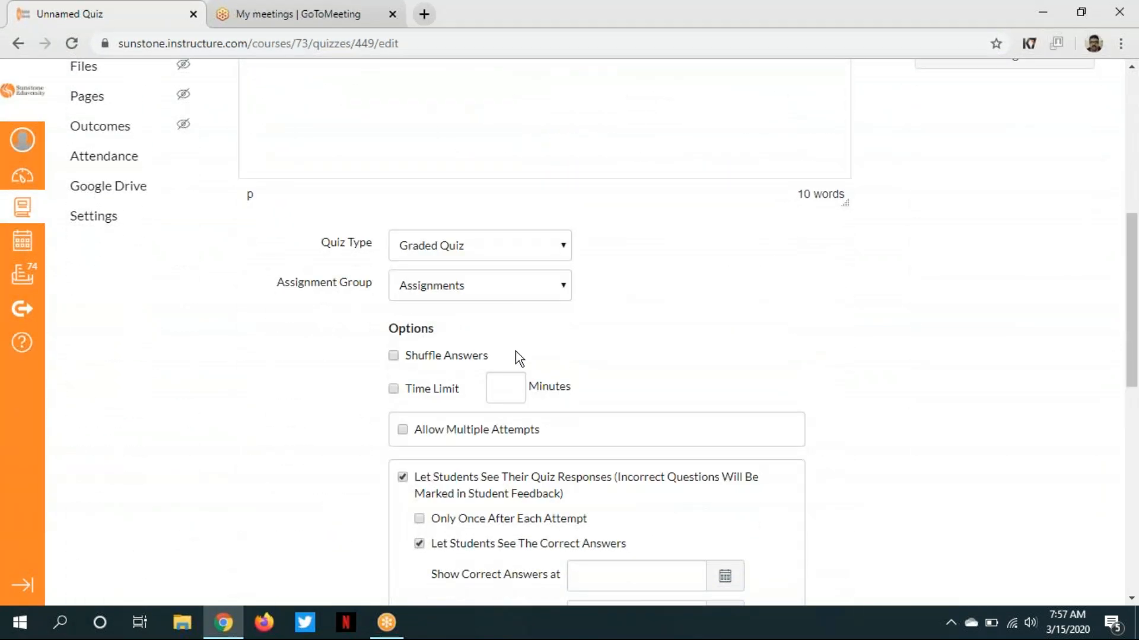
left_click(394, 356)
left_click(510, 389)
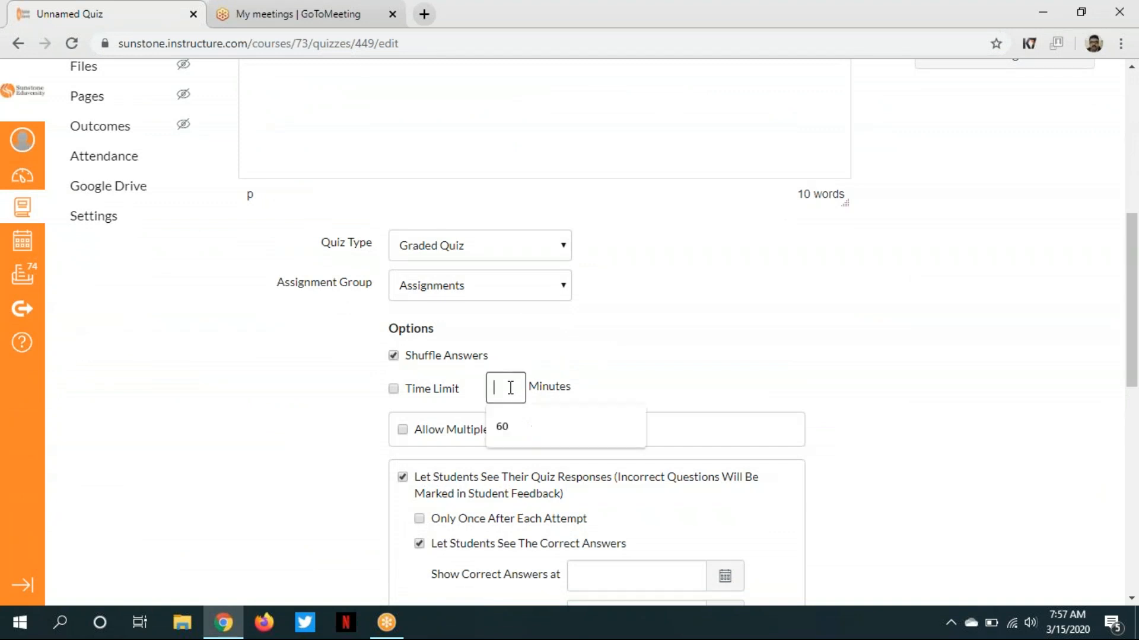
type("0")
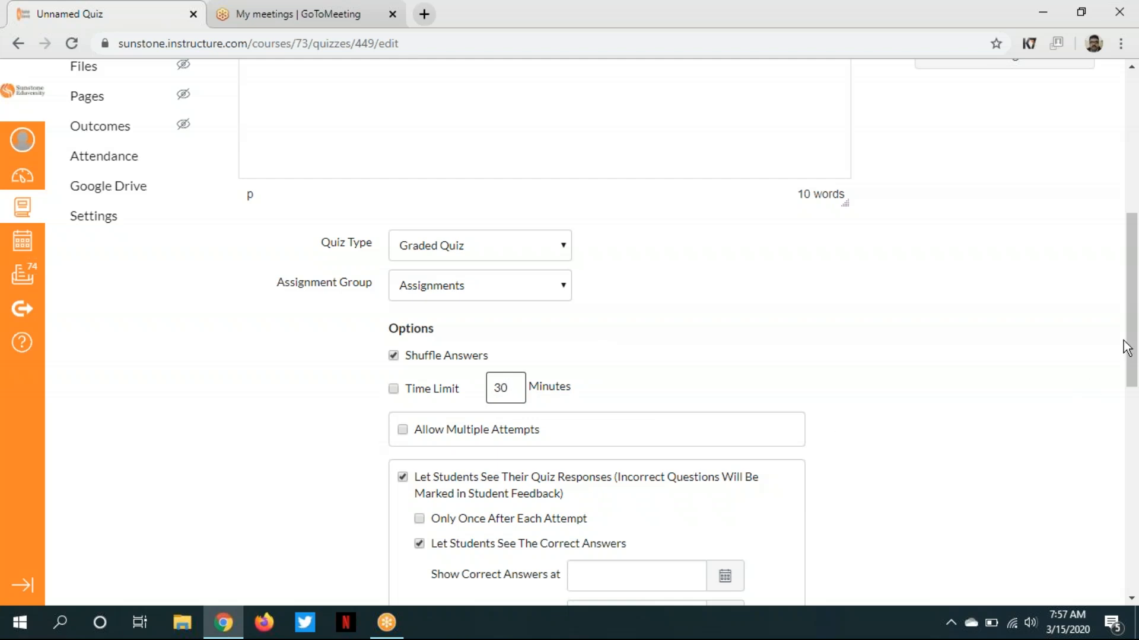
Stop students from seeing their quiz responses, and show one question at a time with questions locked after answering
left_click_drag(1132, 322, 1120, 374)
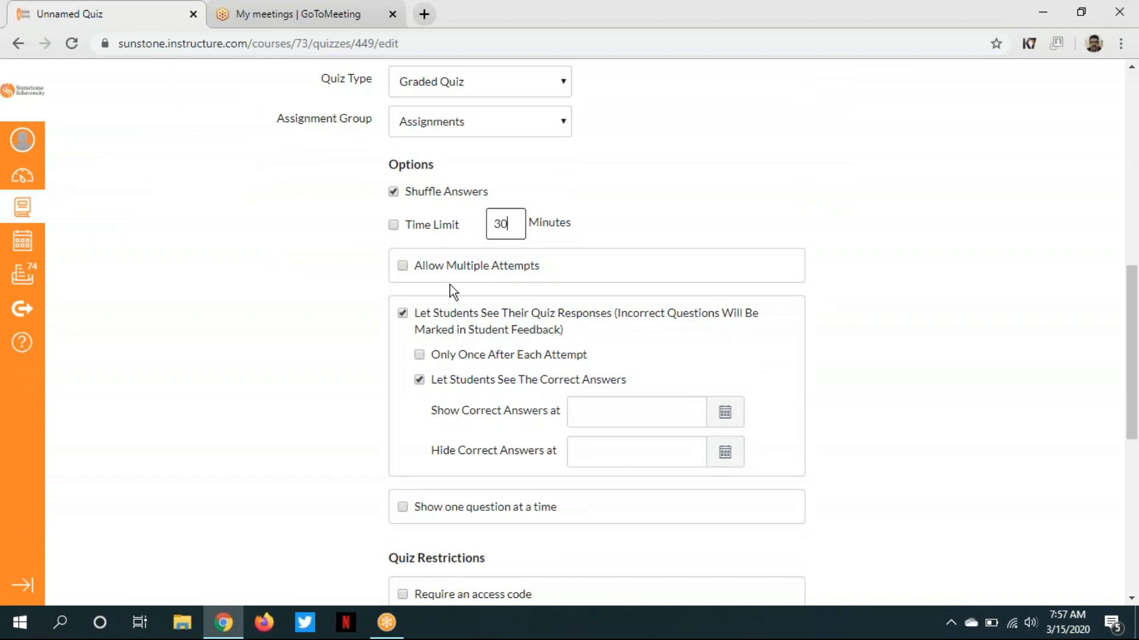
left_click(402, 316)
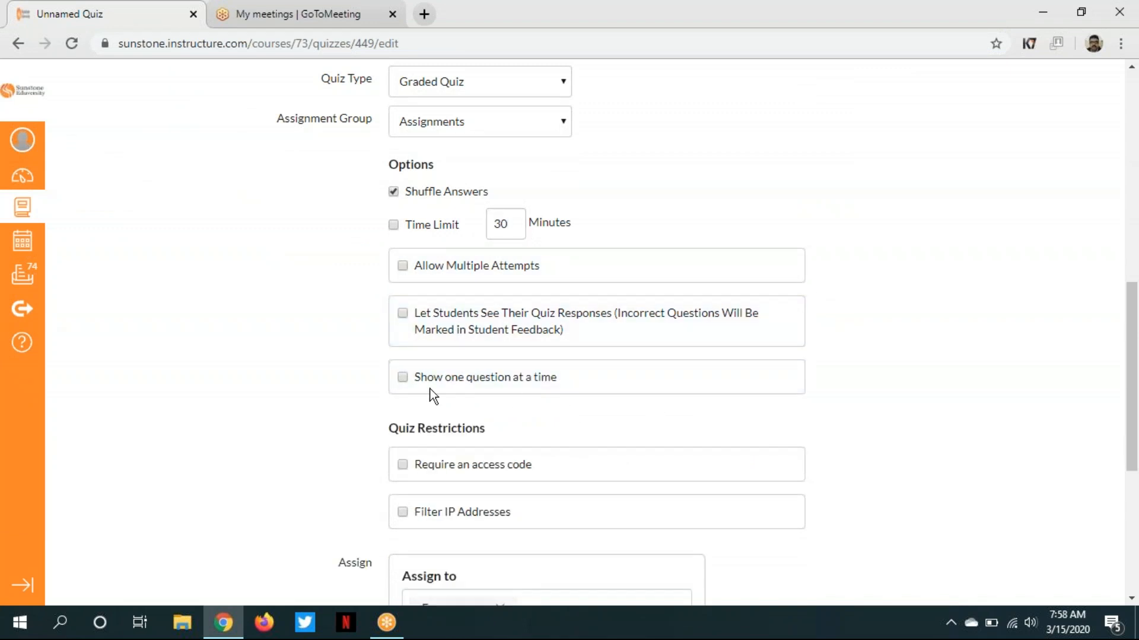
left_click(403, 380)
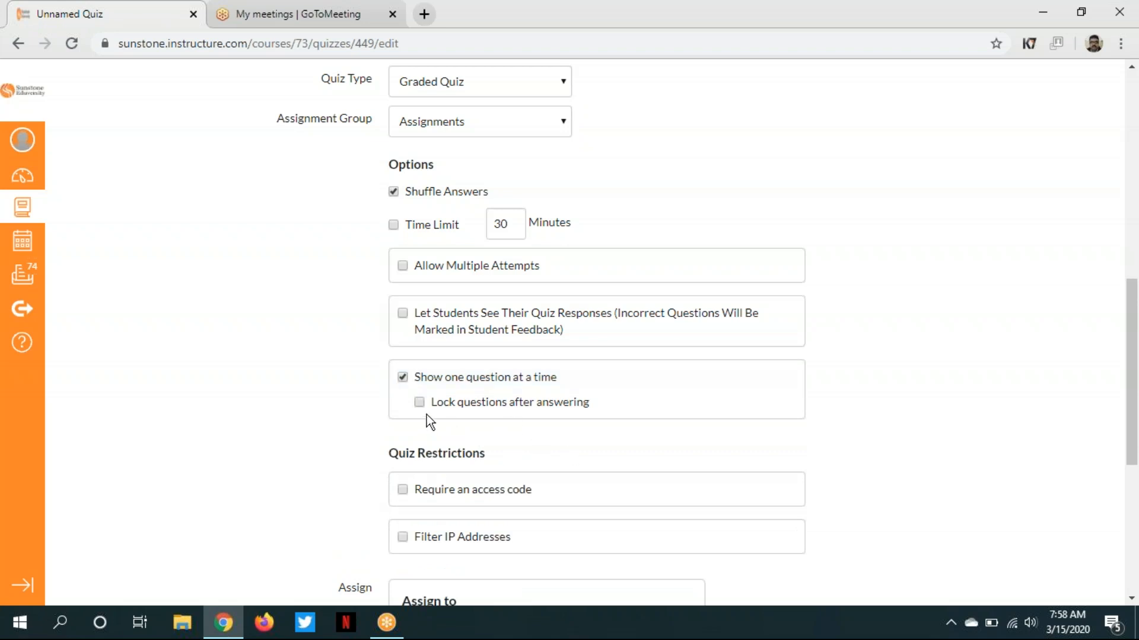
left_click(419, 403)
Create a question group named MCQ in the quiz that picks 10 questions
left_click_drag(1131, 380, 1084, 103)
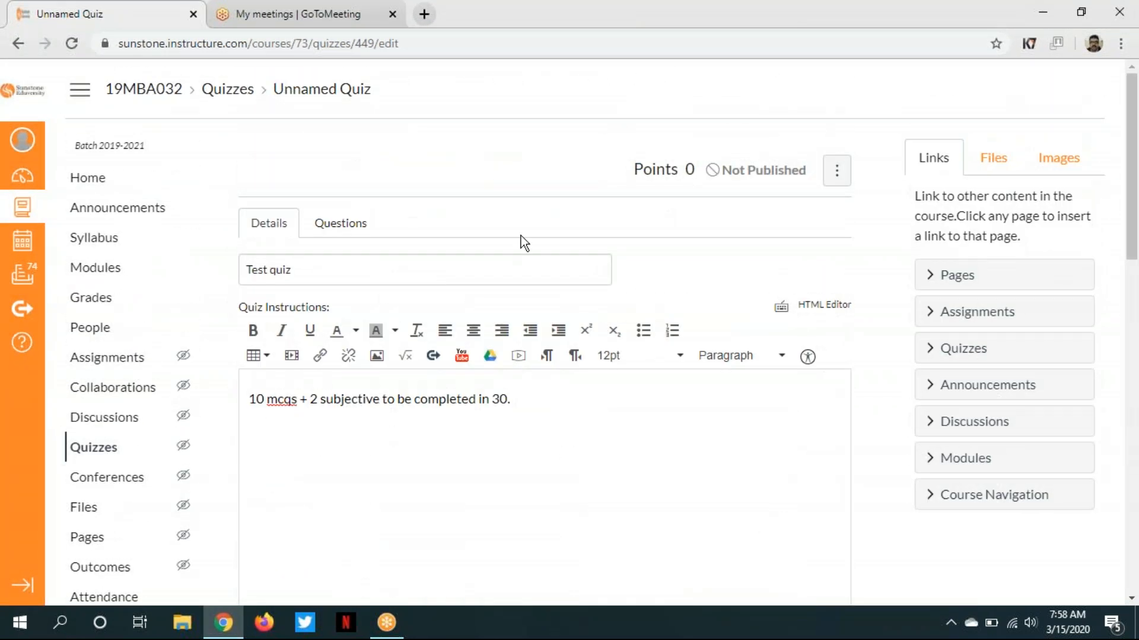
left_click(366, 231)
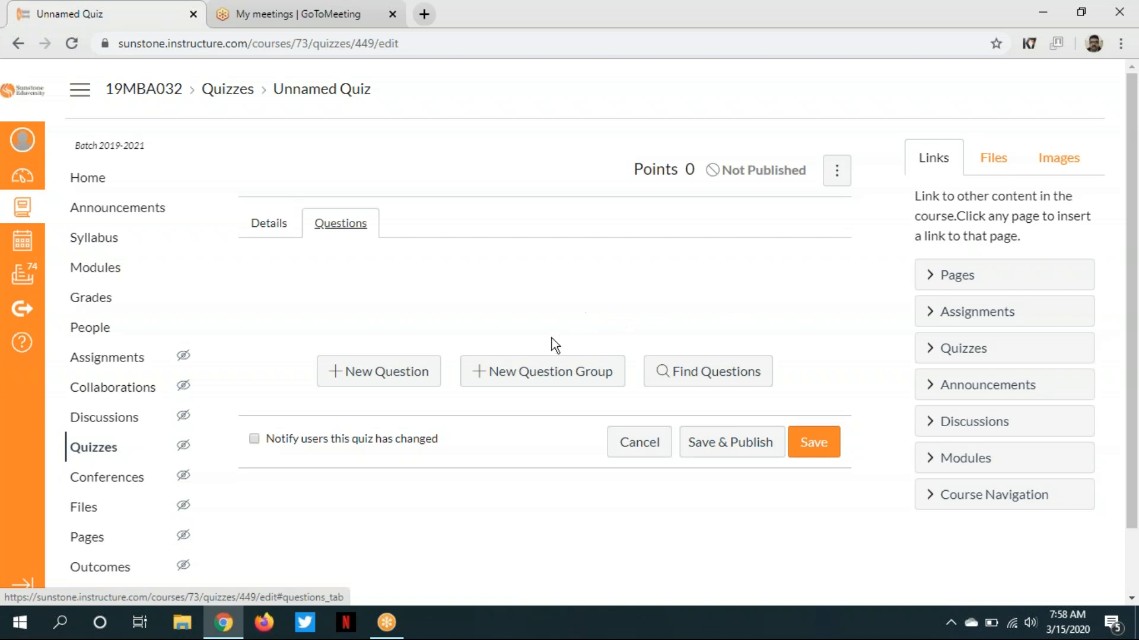
left_click(545, 380)
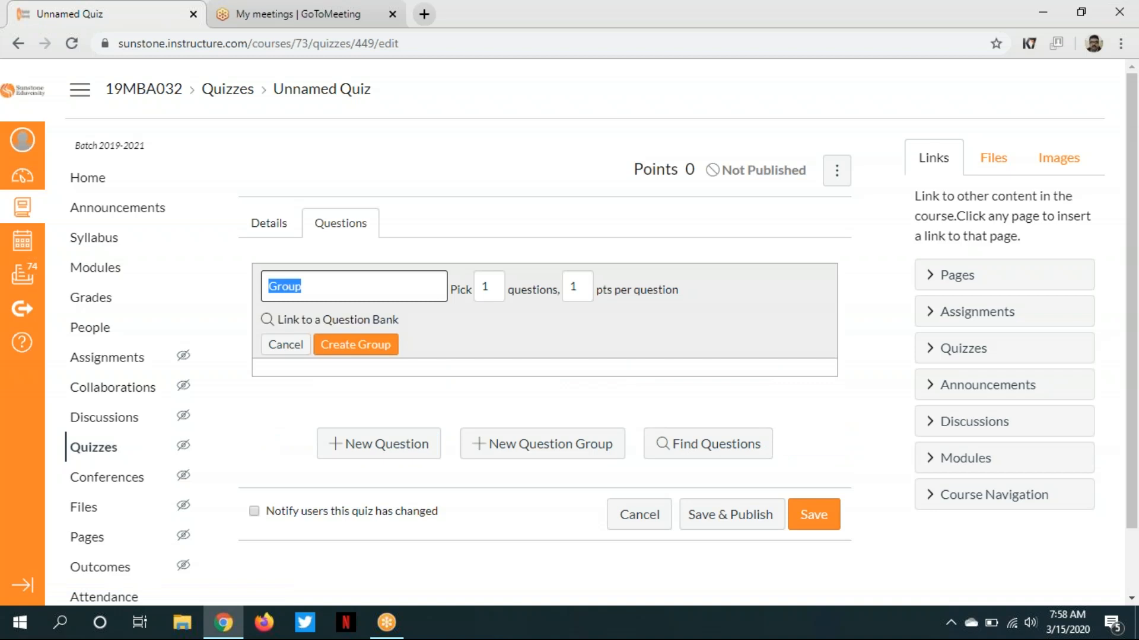
type("MCQ")
left_click(497, 287)
type("0")
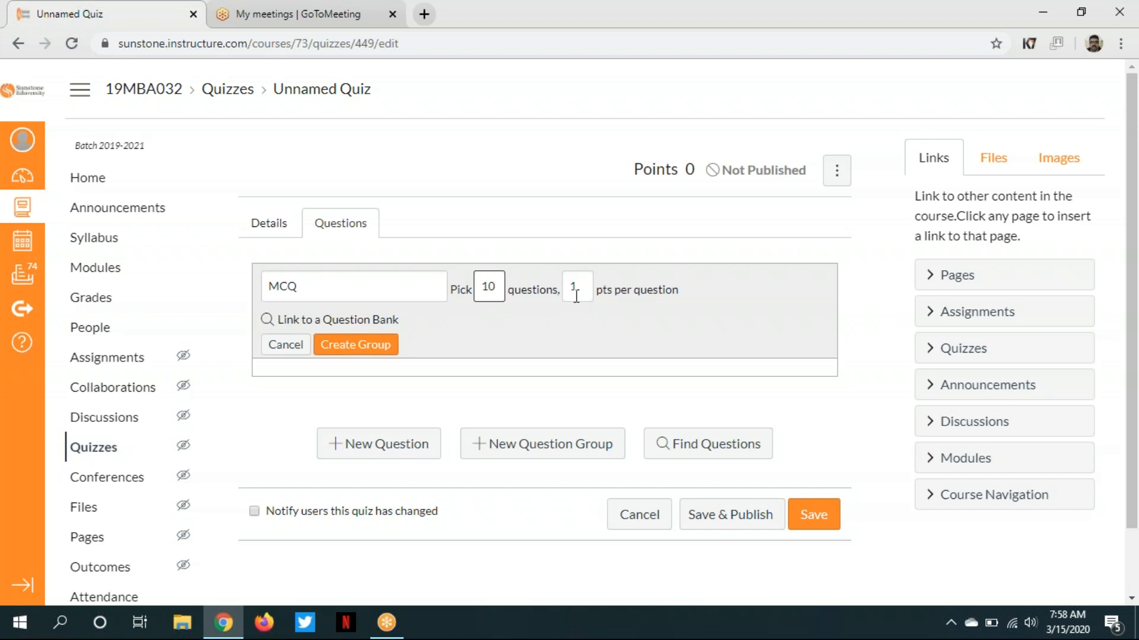
left_click(373, 348)
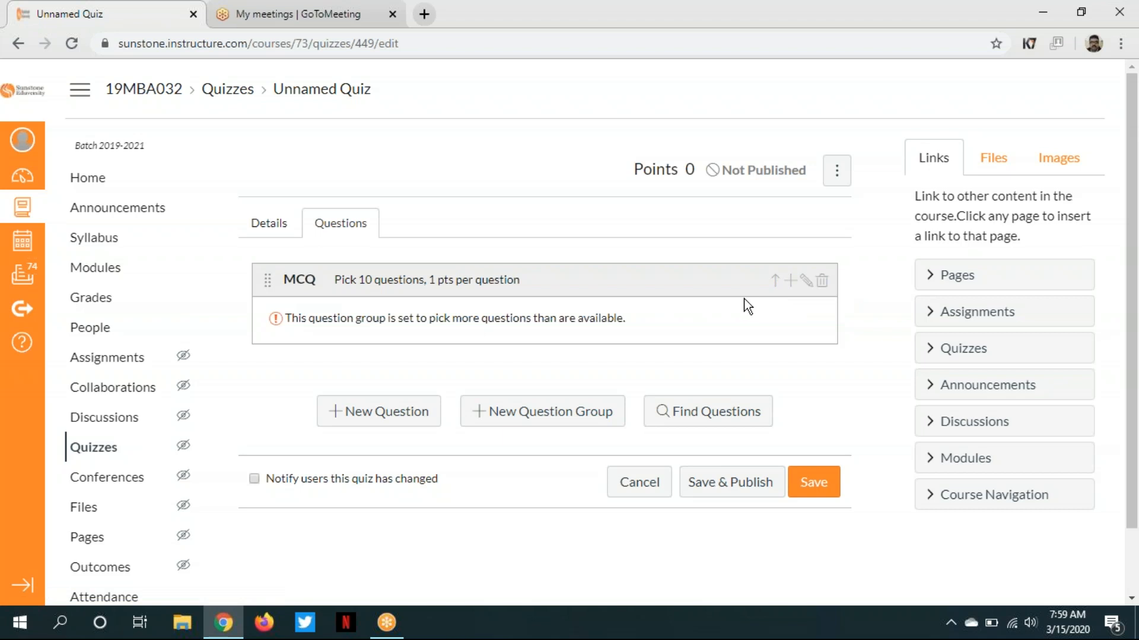
Add a multiple choice question named 1 to the MCQ group with the question text "What is abc"
left_click(788, 282)
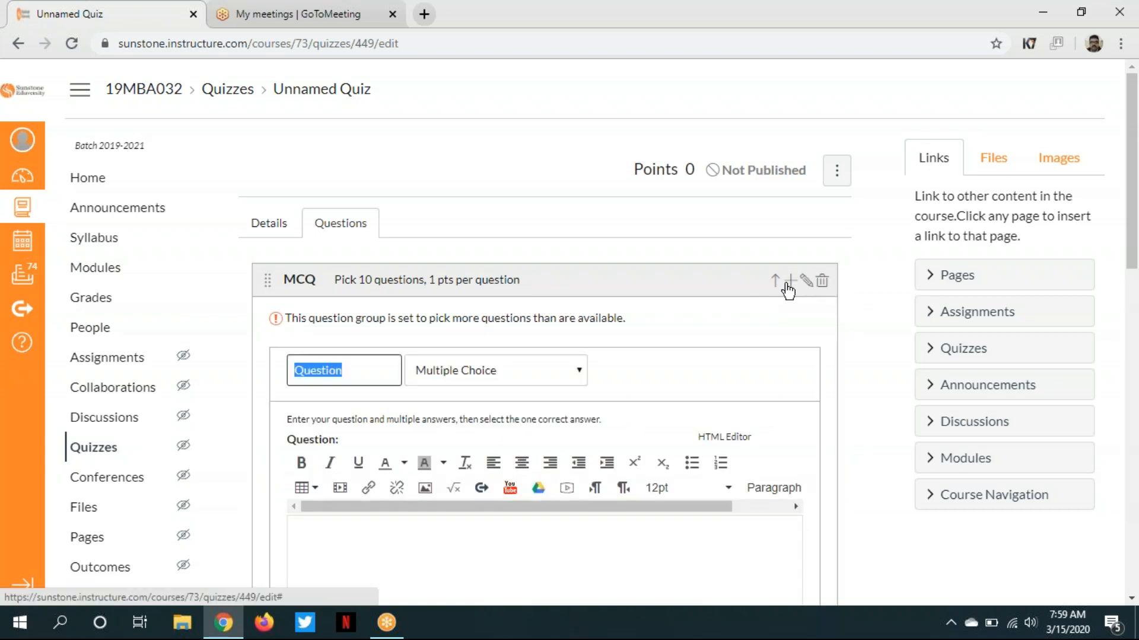
type("1")
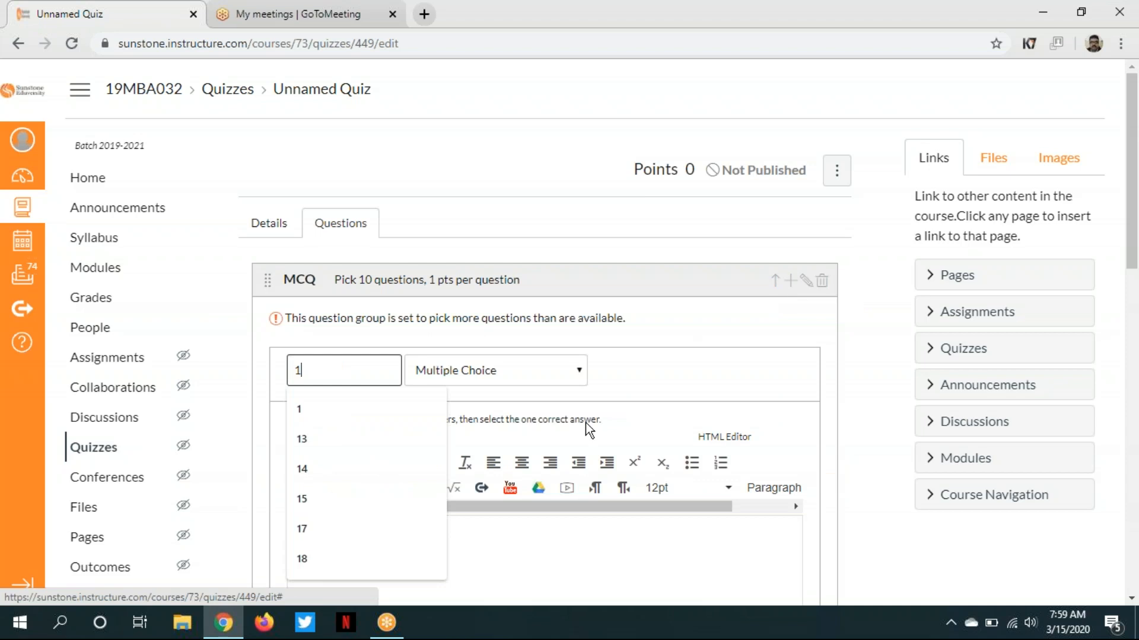
left_click(523, 549)
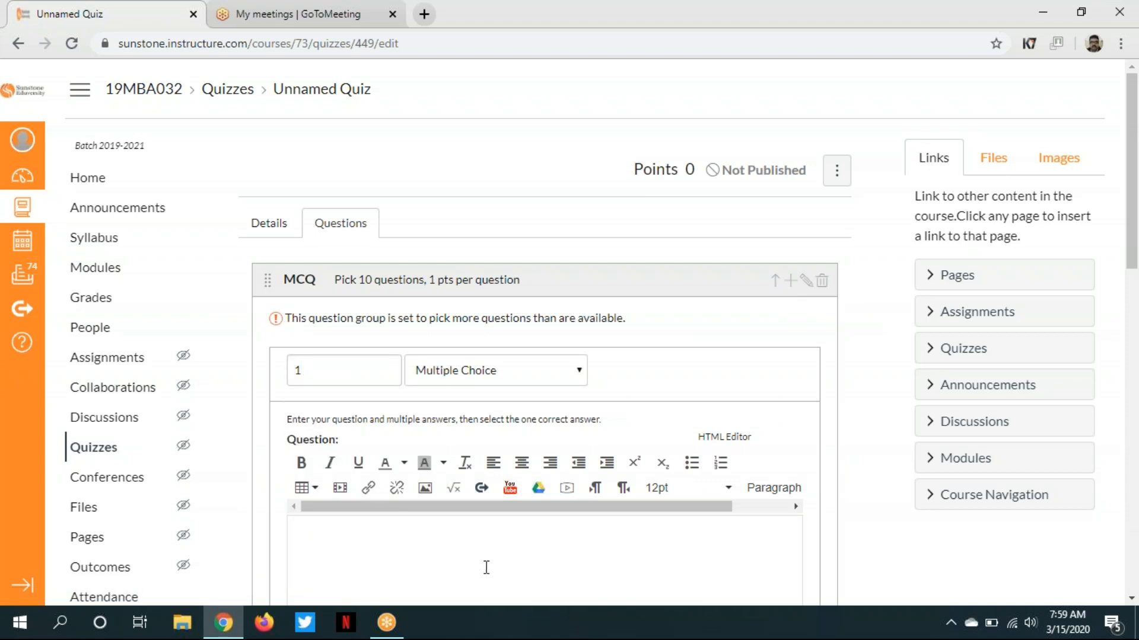
type("What is abc")
Give question 1 the correct answer "a" and the possible answer "b", and save the question
scroll(1134, 275, "down", 1)
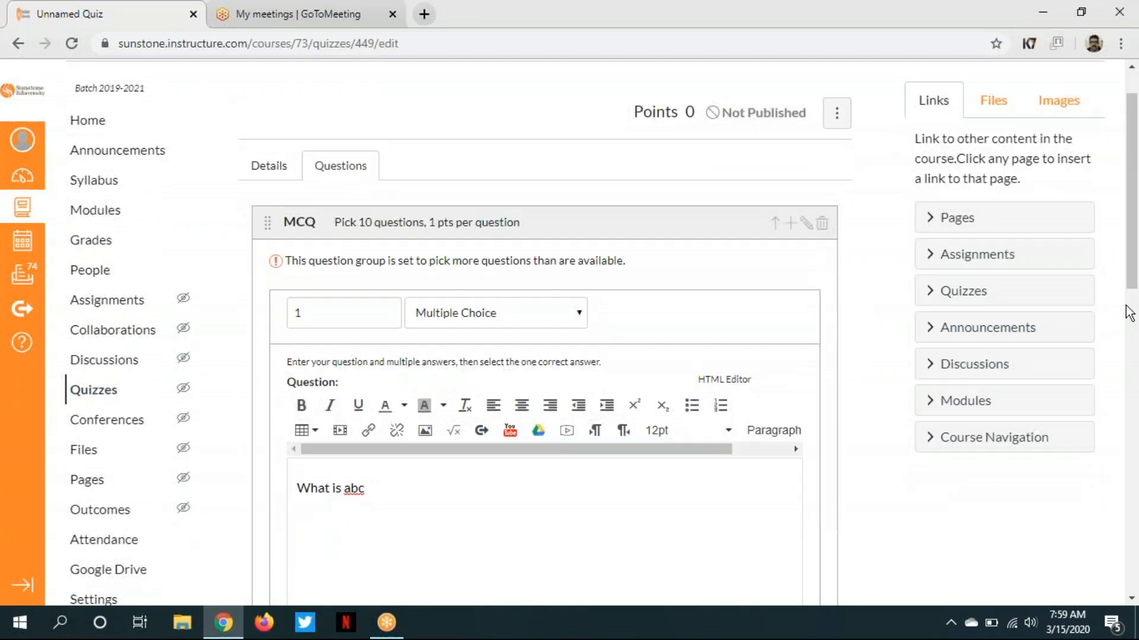
scroll(1129, 308, "down", 5)
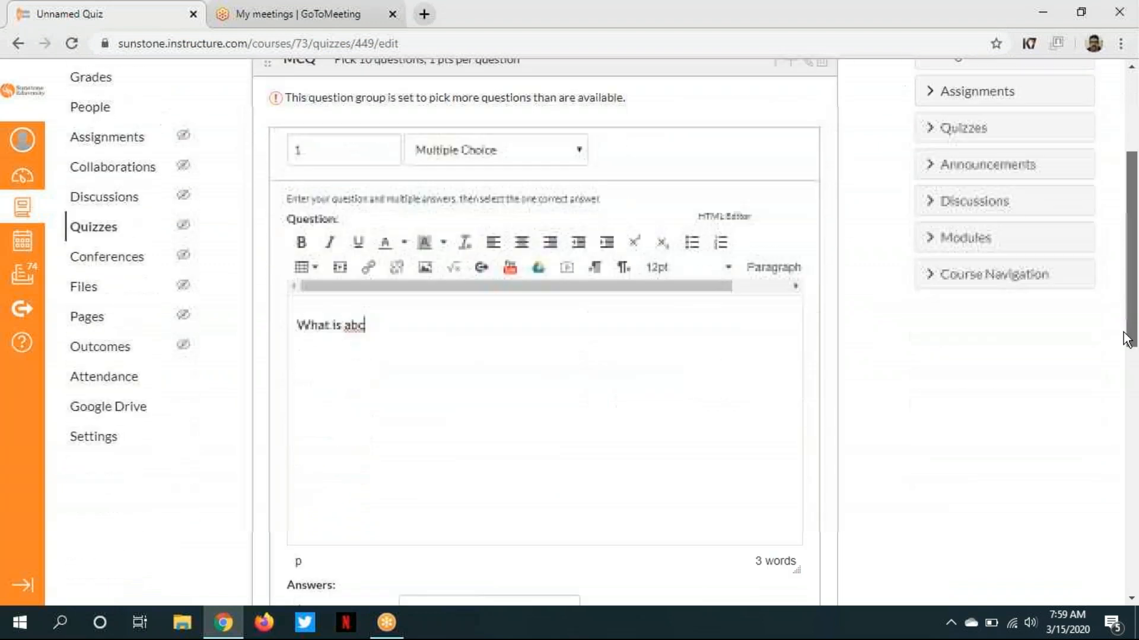
scroll(1115, 403, "down", 2)
scroll(481, 369, "up", 6)
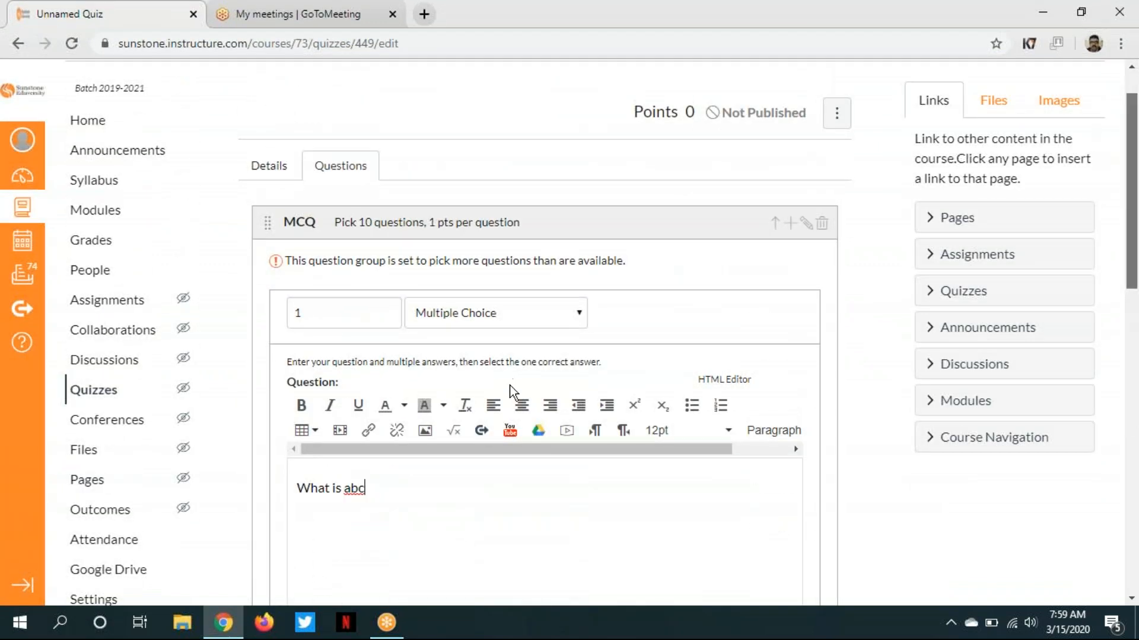
scroll(513, 392, "down", 4)
scroll(1046, 363, "up", 5)
scroll(1011, 356, "down", 6)
scroll(1014, 430, "down", 2)
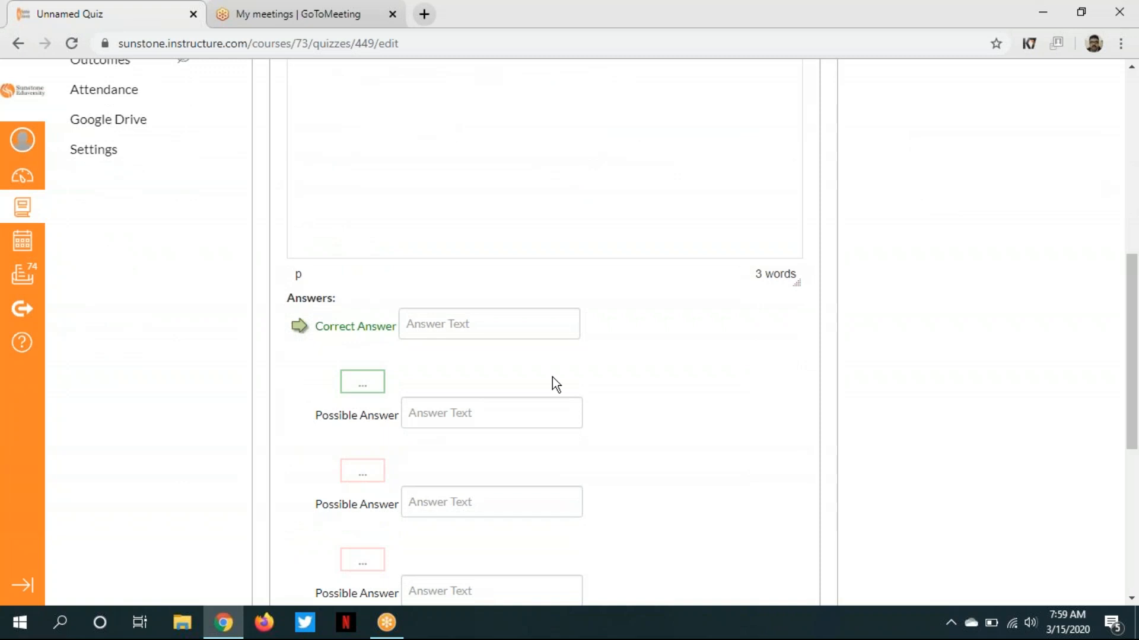
left_click(478, 325)
type("a")
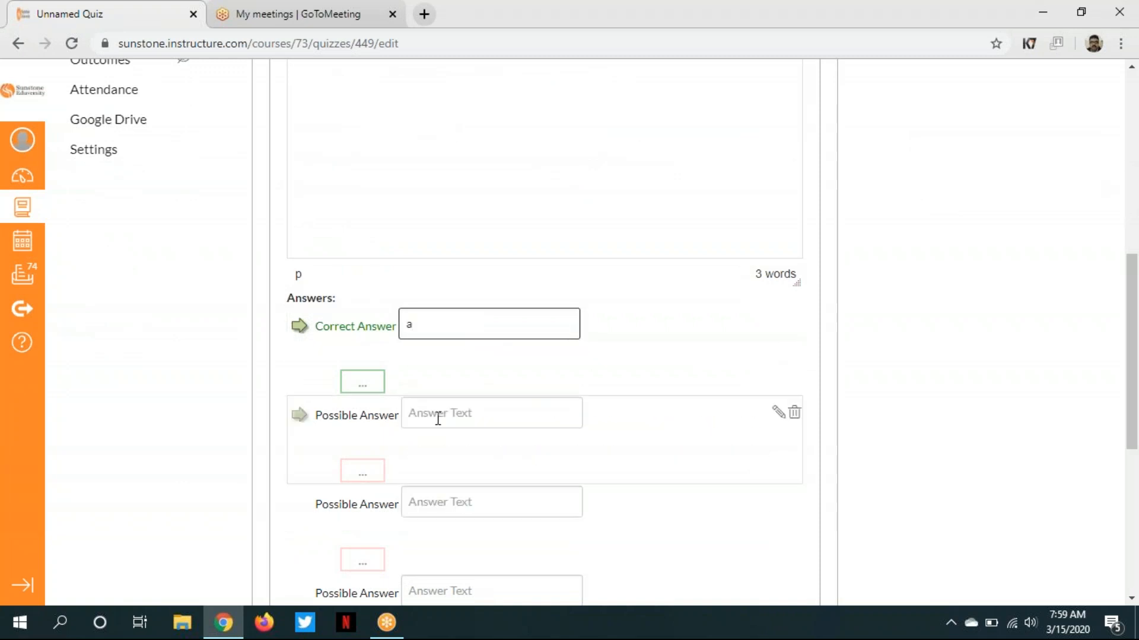
left_click(437, 419)
type("b")
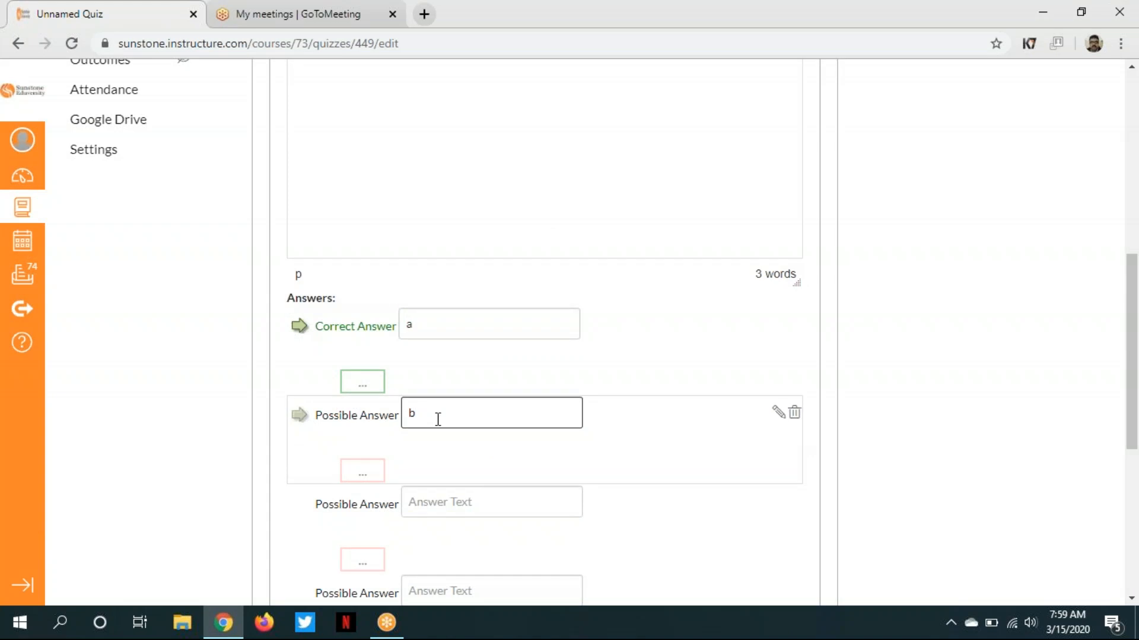
left_click(302, 332)
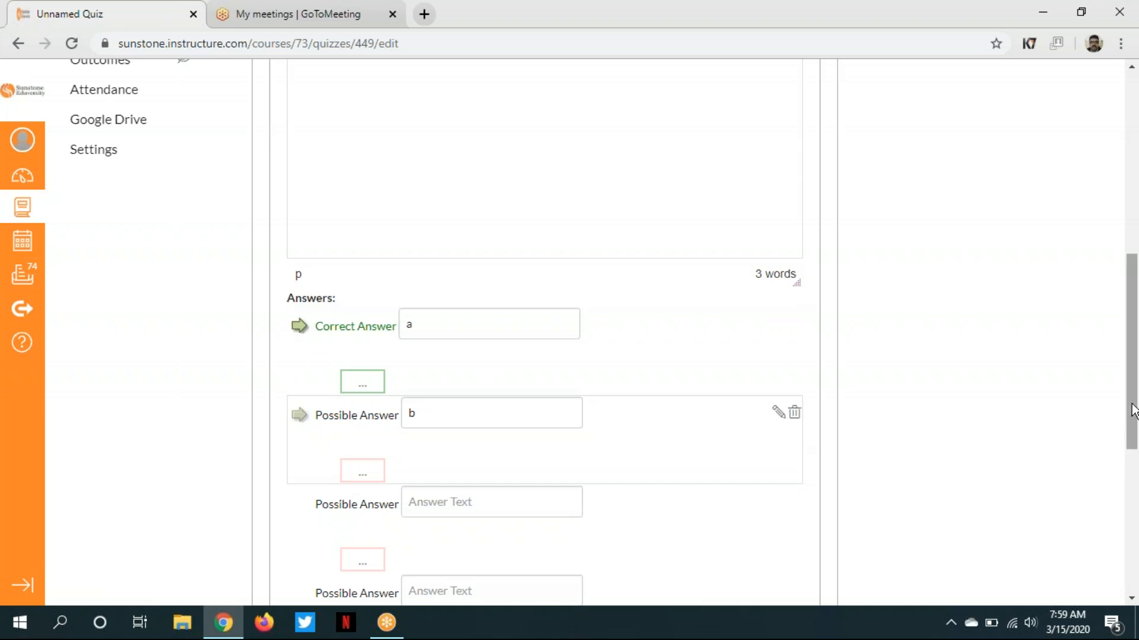
left_click_drag(1132, 415, 1131, 479)
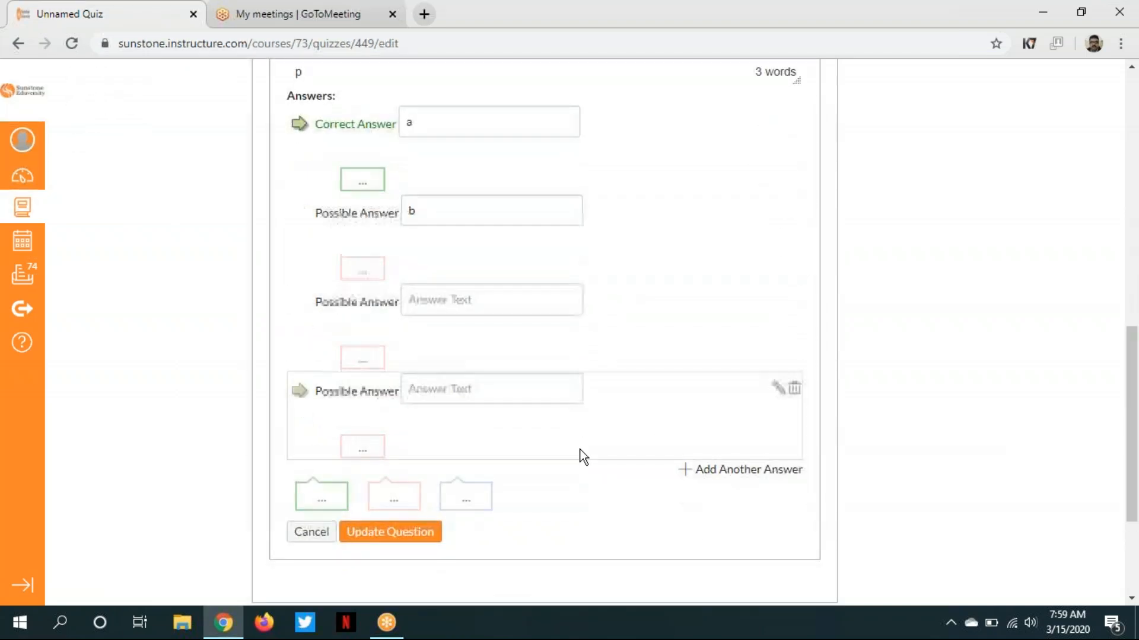
left_click(405, 542)
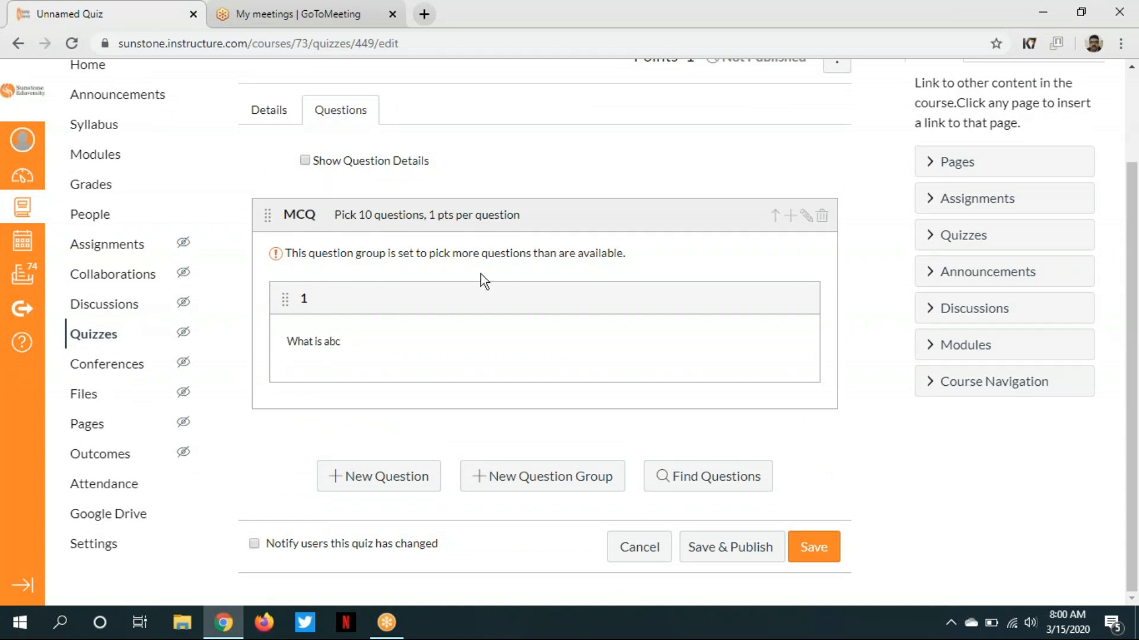
Add a second multiple choice question named 2 to the MCQ group with the question text "abcd"
left_click(790, 216)
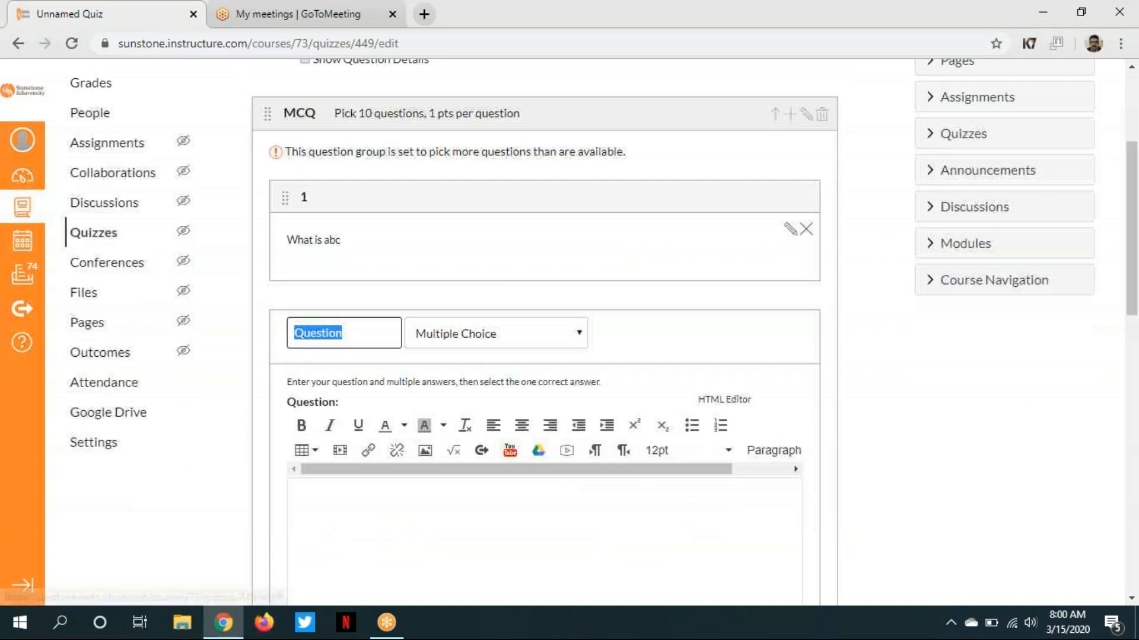
type("2")
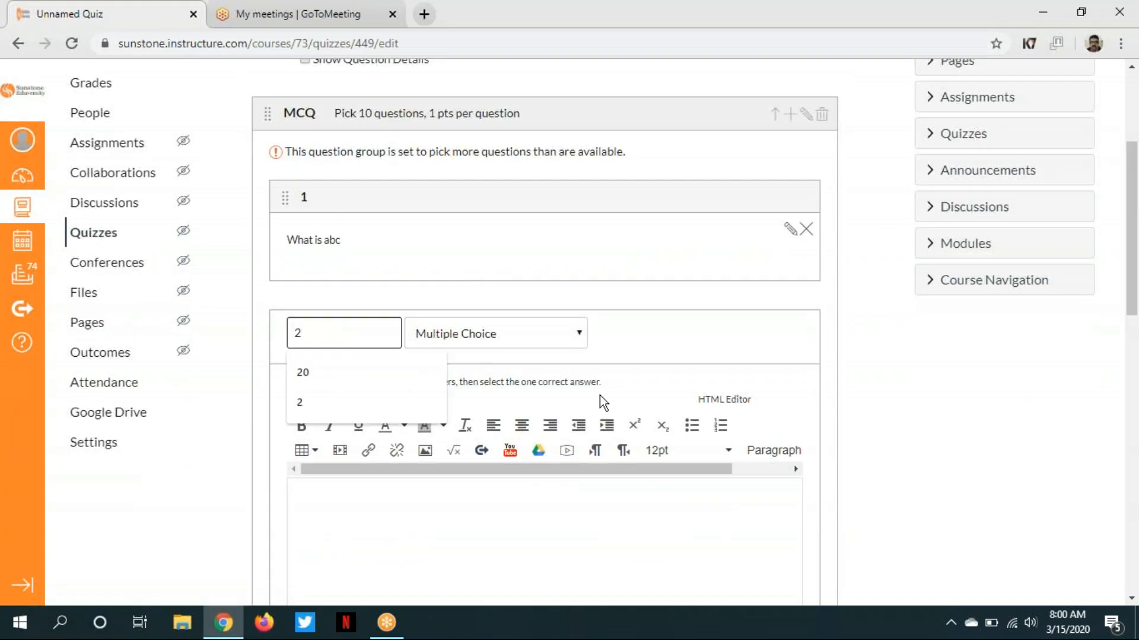
left_click(354, 512)
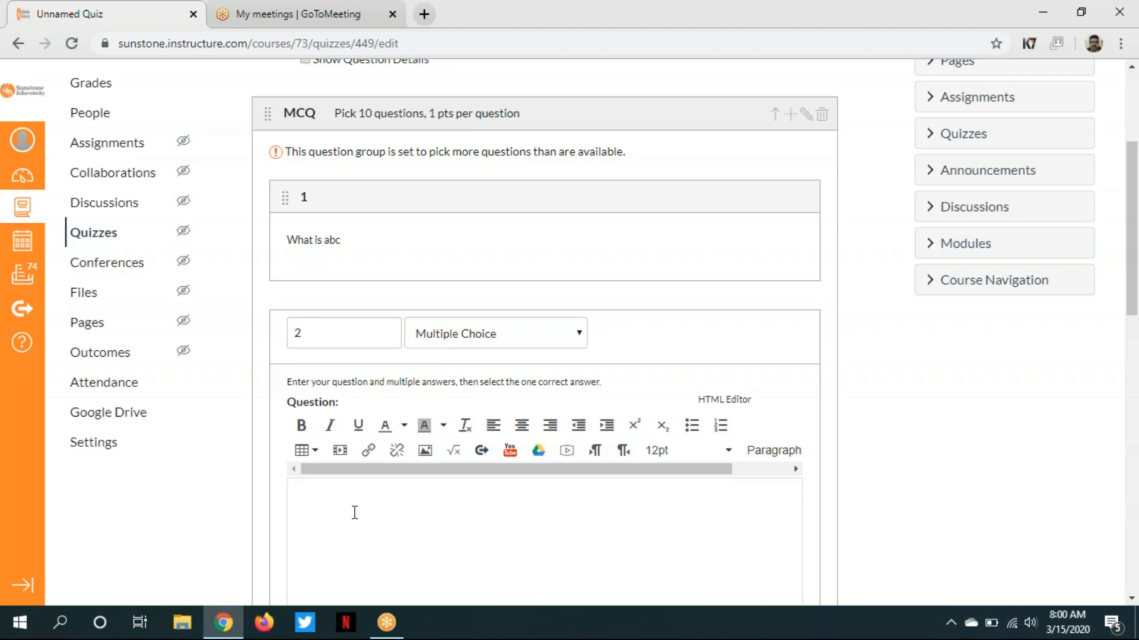
type("abcd")
Enter "a" as the correct answer and "b" as a possible answer for question 2
left_click_drag(1133, 282, 1128, 399)
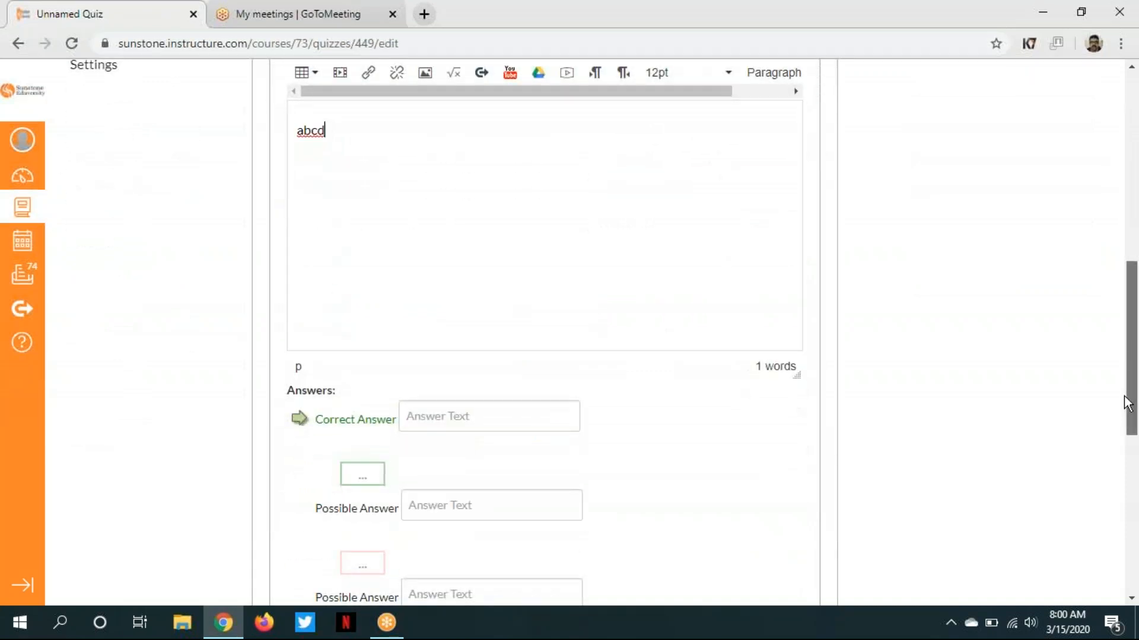
left_click(465, 422)
type("a")
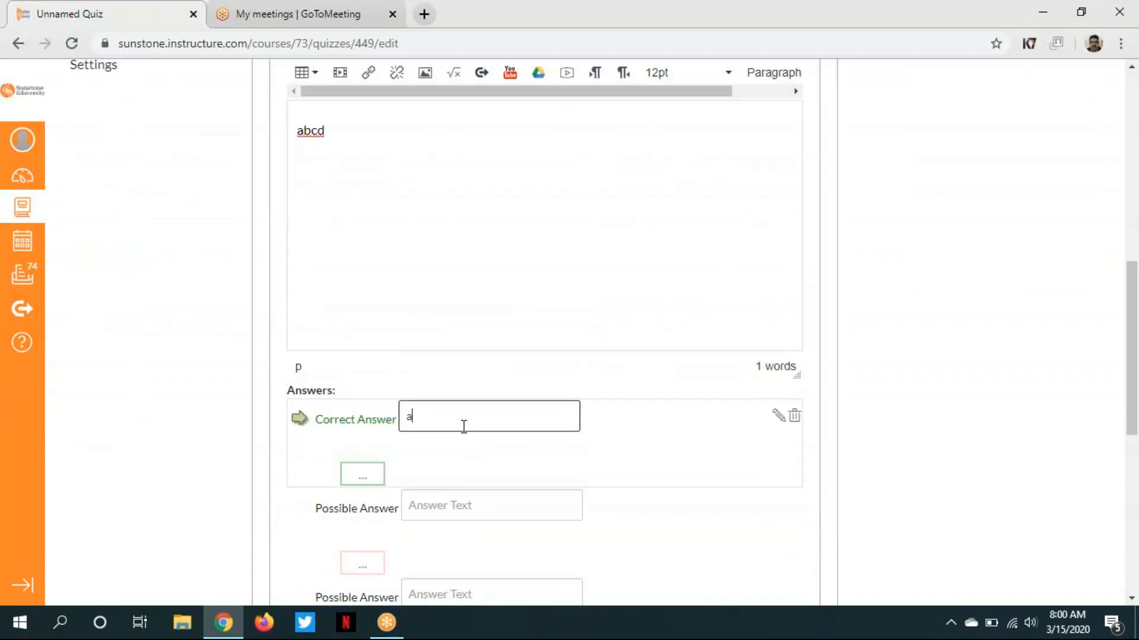
left_click(436, 511)
type("b")
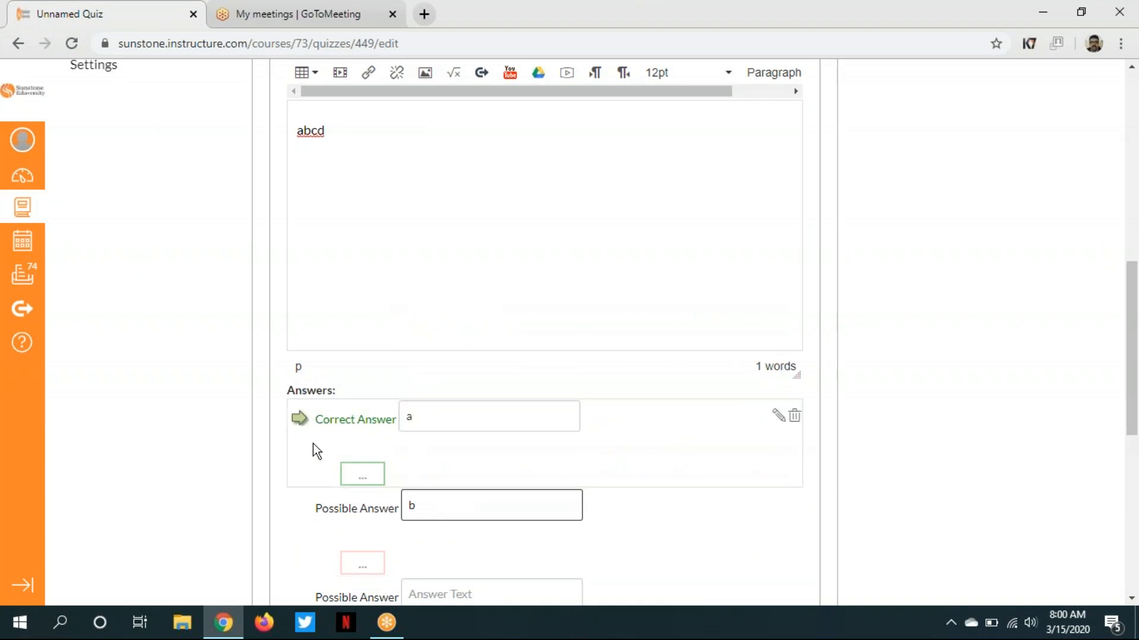
Mark answer "b" as the correct answer of question 2 in the MCQ group and save the question
left_click(300, 508)
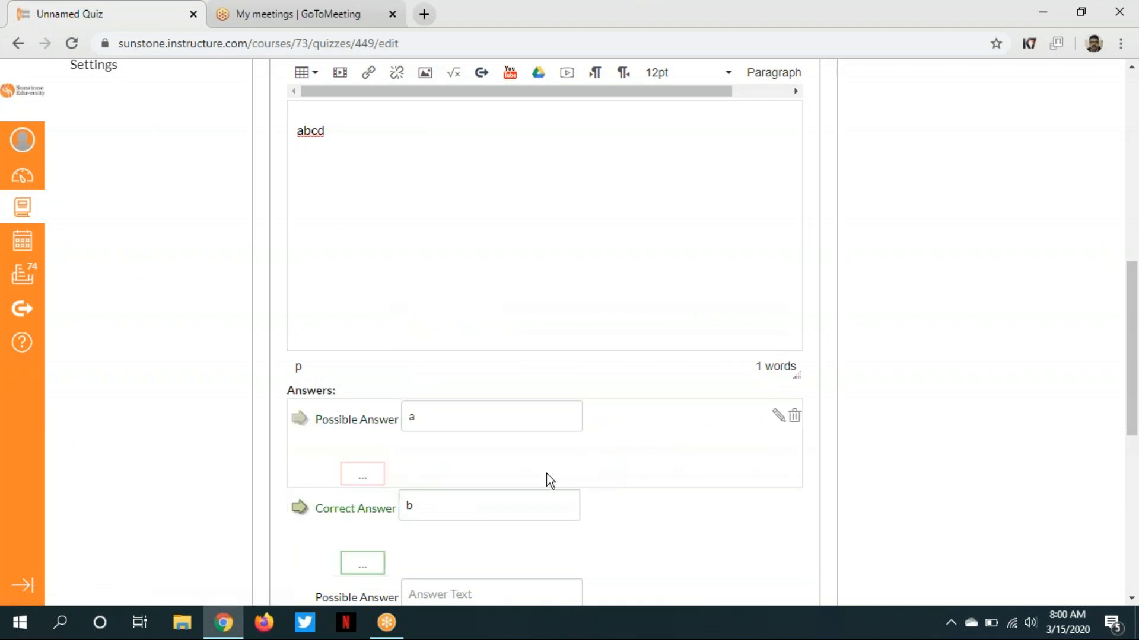
left_click_drag(1132, 363, 1083, 473)
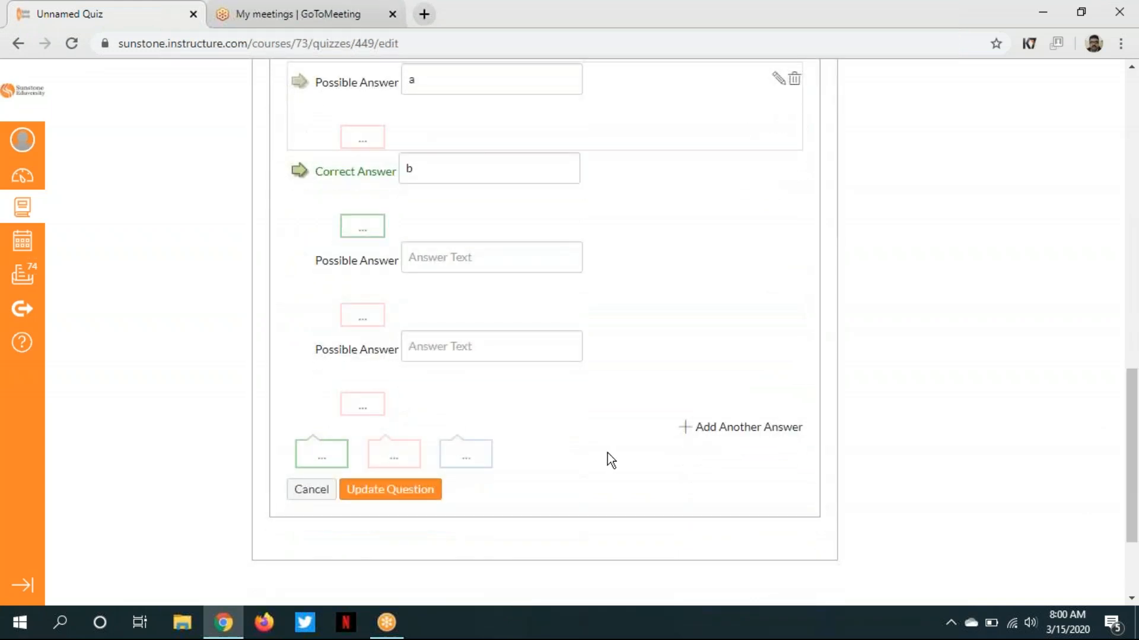
left_click(421, 493)
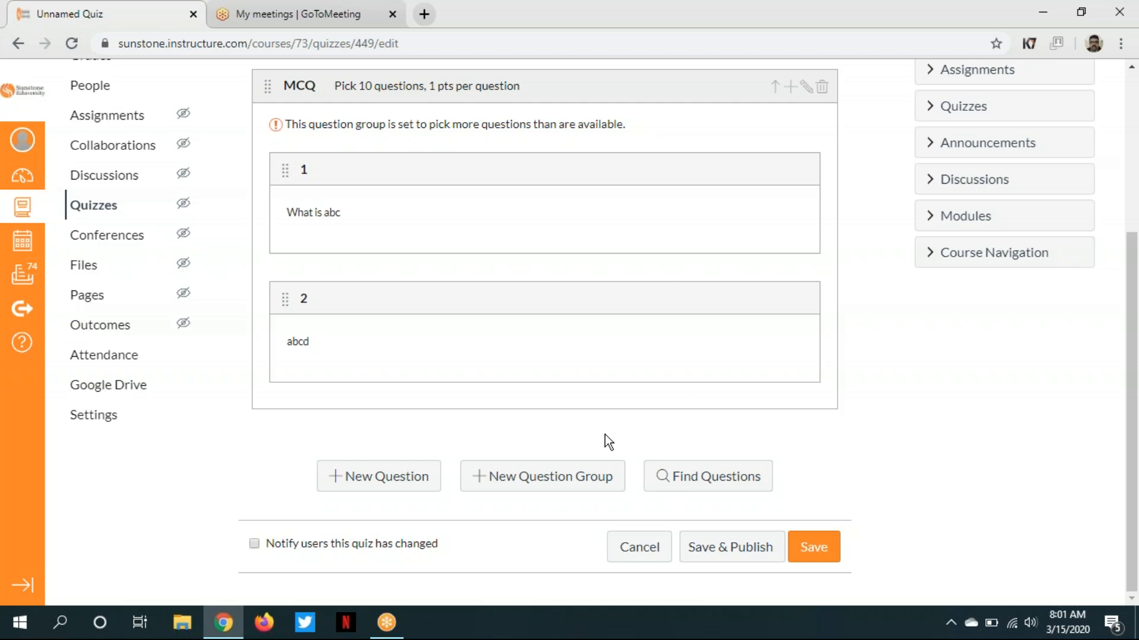
Create a question group named "Subjective" that picks 2 questions at 5 points per question
left_click(557, 485)
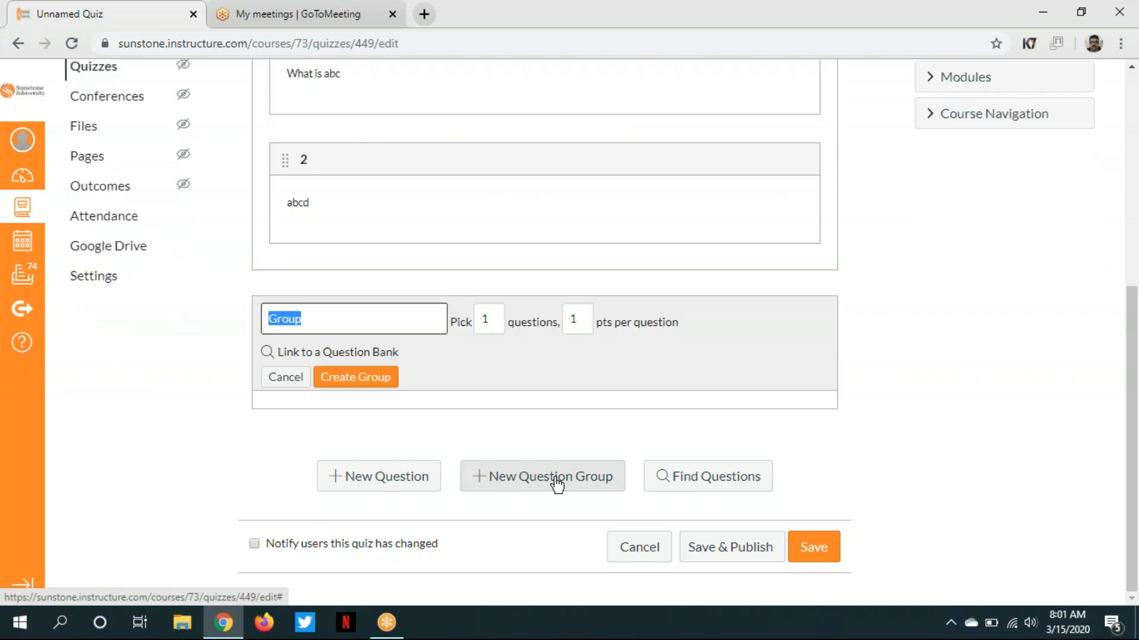
type("Subjective")
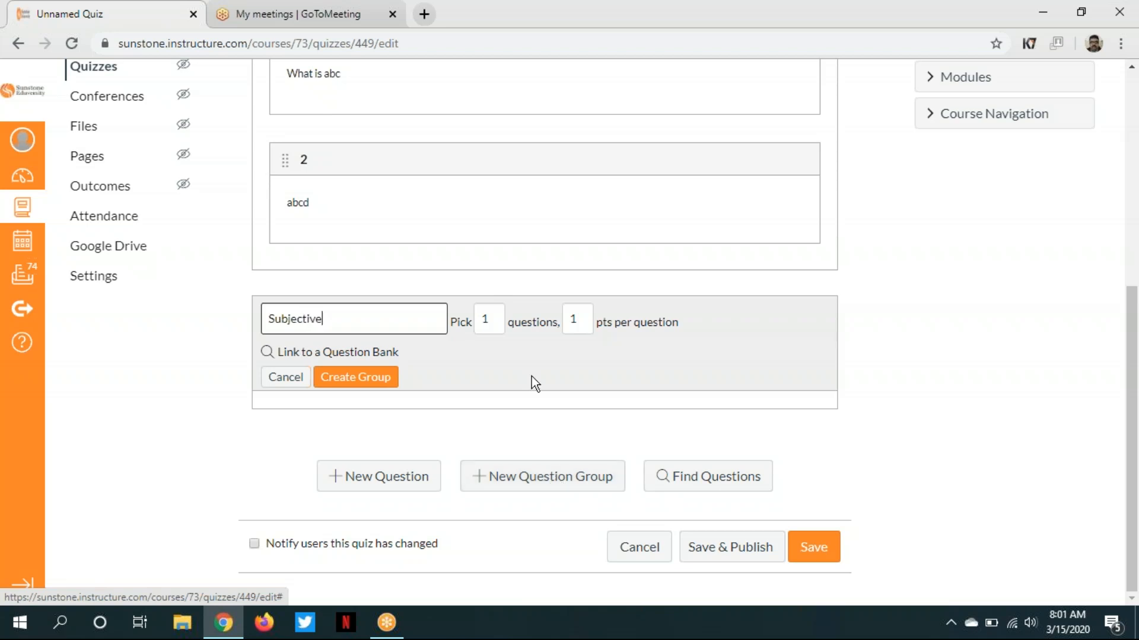
left_click(498, 324)
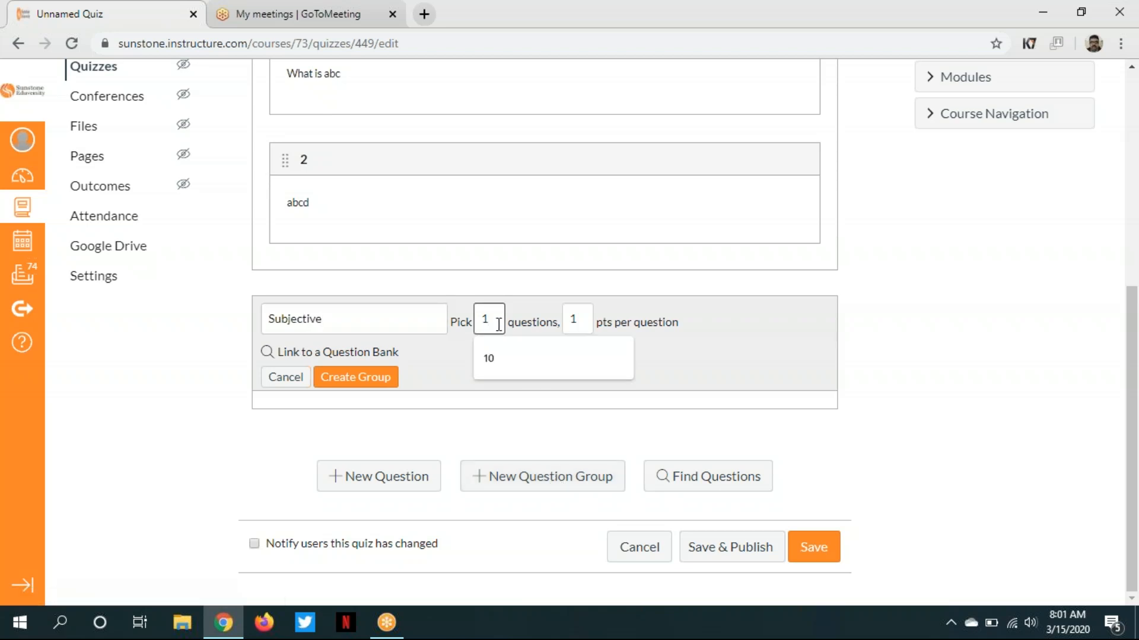
key("BackSpace")
type("2")
left_click(587, 324)
key("BackSpace")
type("5")
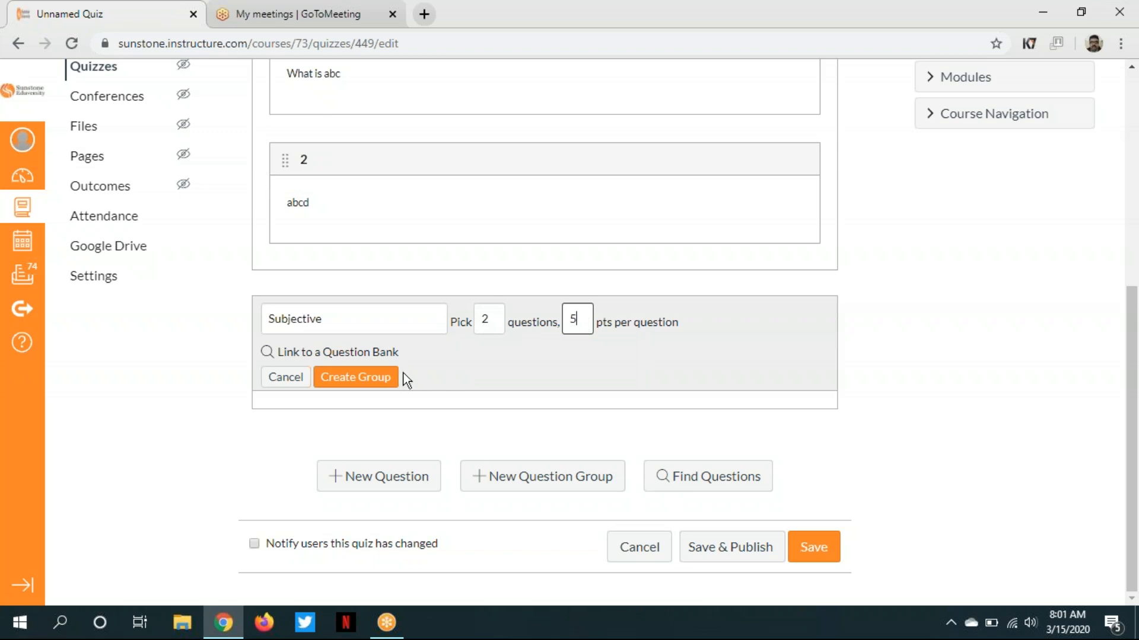
left_click(389, 381)
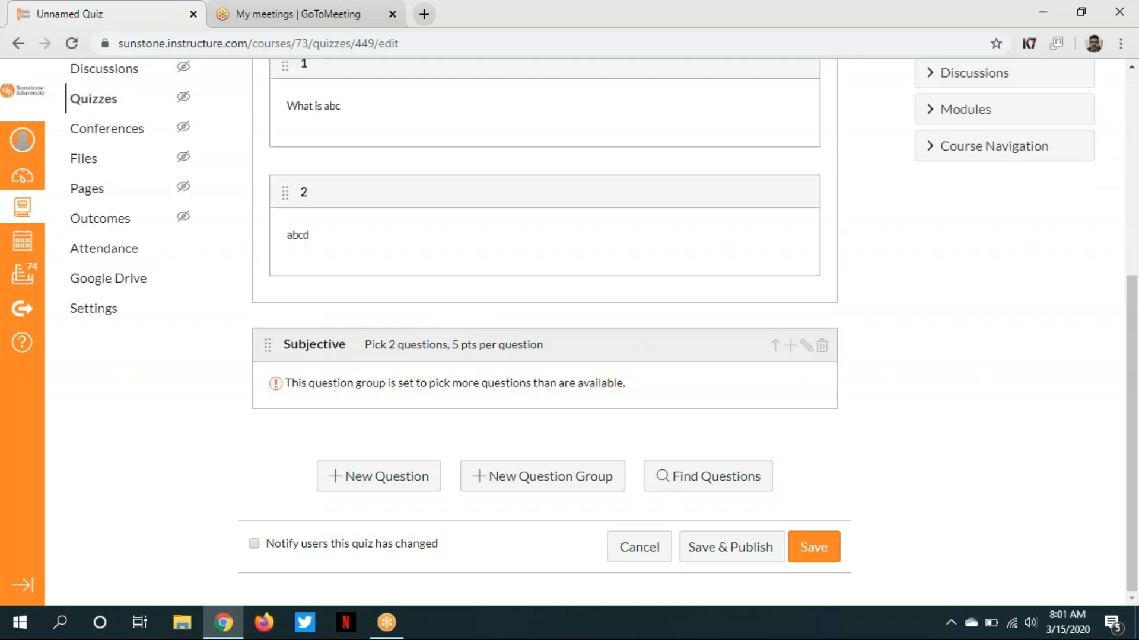
Add a question named 1 to the Subjective group with the question text "What is Covid-19"
left_click(790, 347)
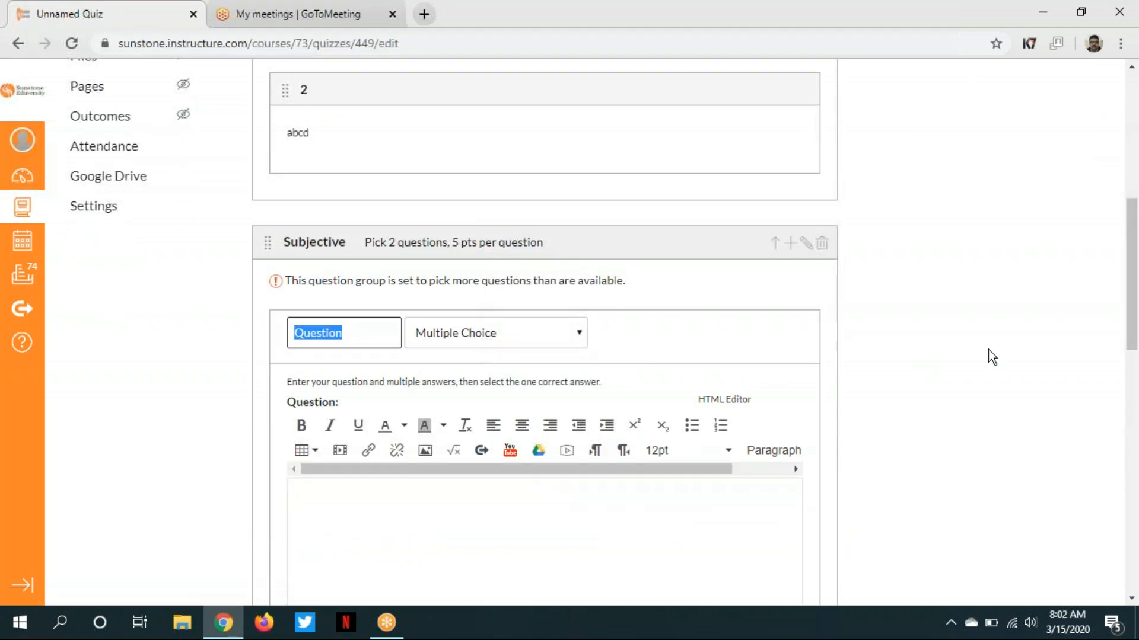
left_click_drag(1131, 314, 1125, 354)
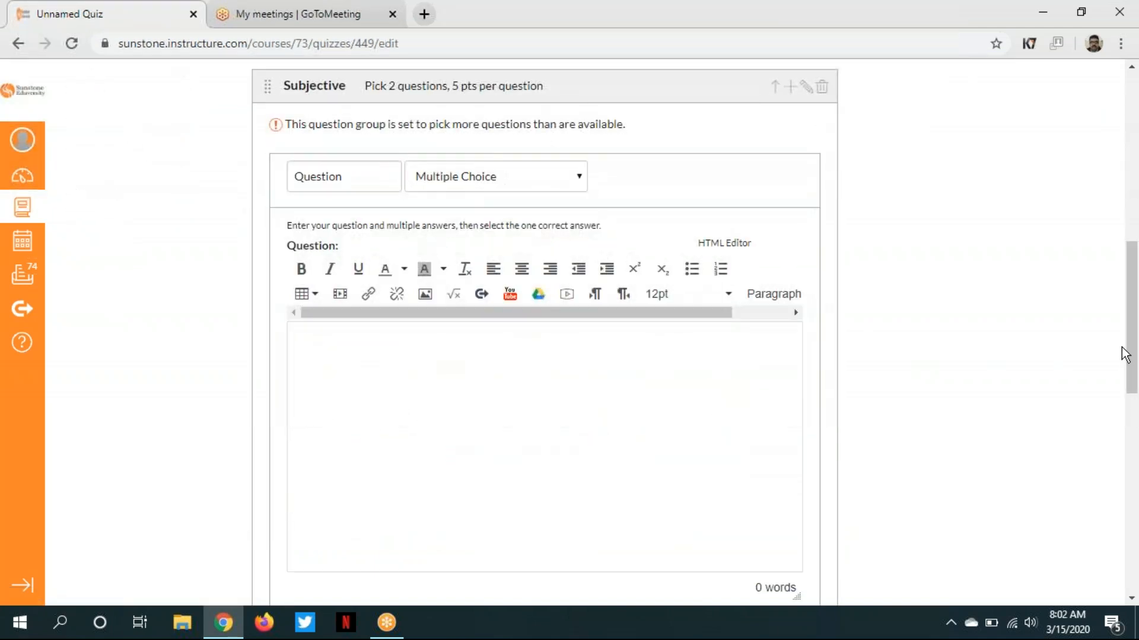
left_click(354, 179)
key("BackSpace")
key("BackSpace")
key("BackSpace")
key("BackSpace")
key("BackSpace")
key("BackSpace")
key("BackSpace")
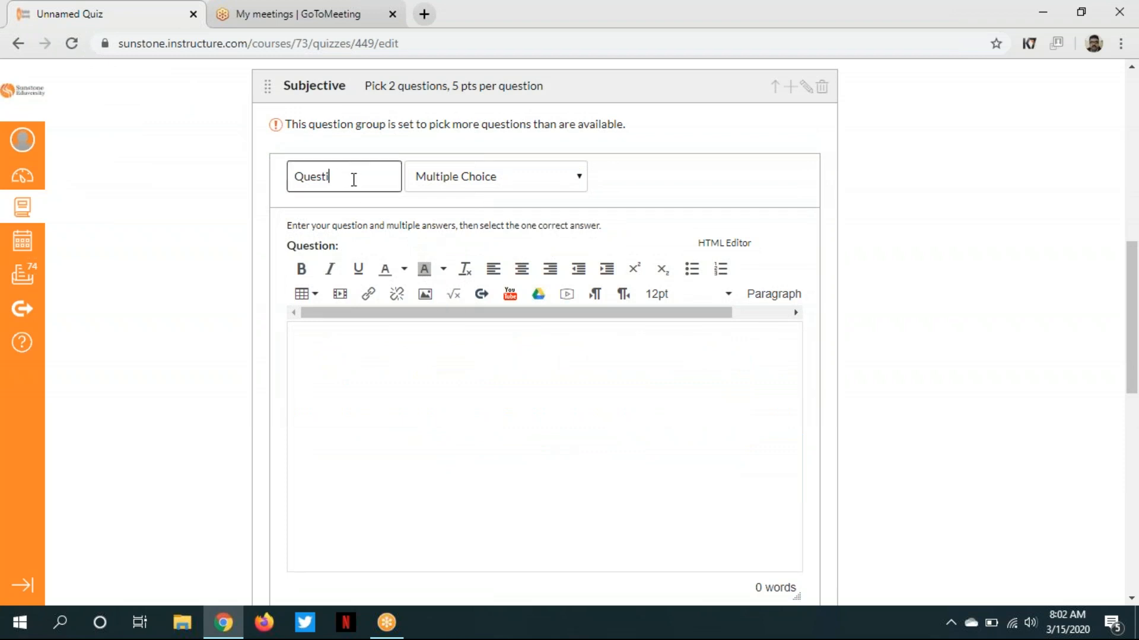
type("1")
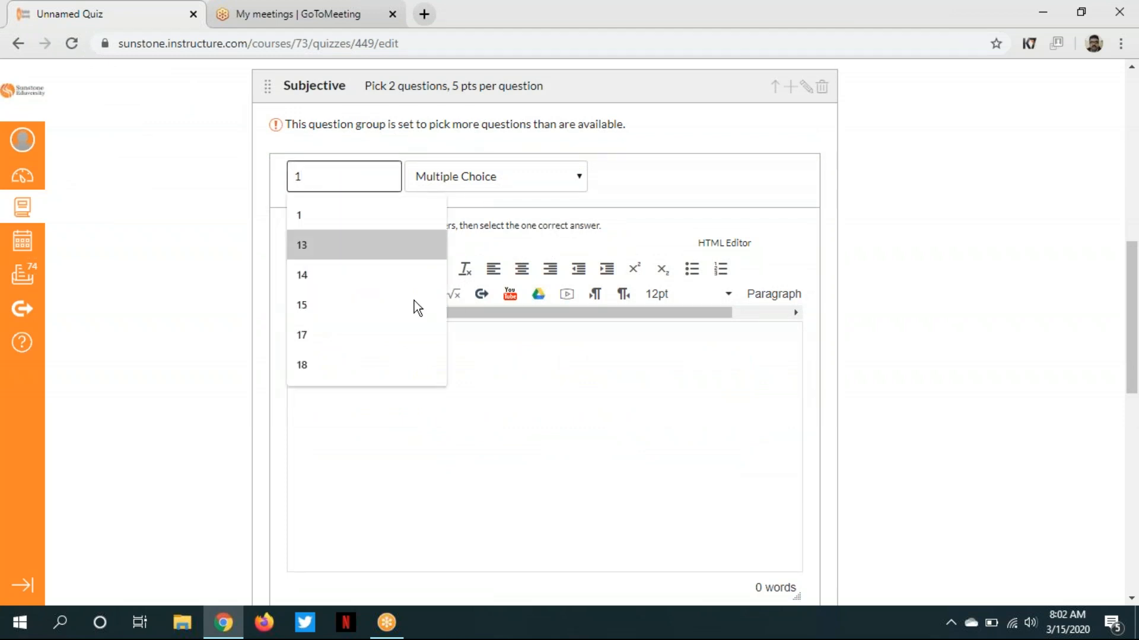
left_click(515, 349)
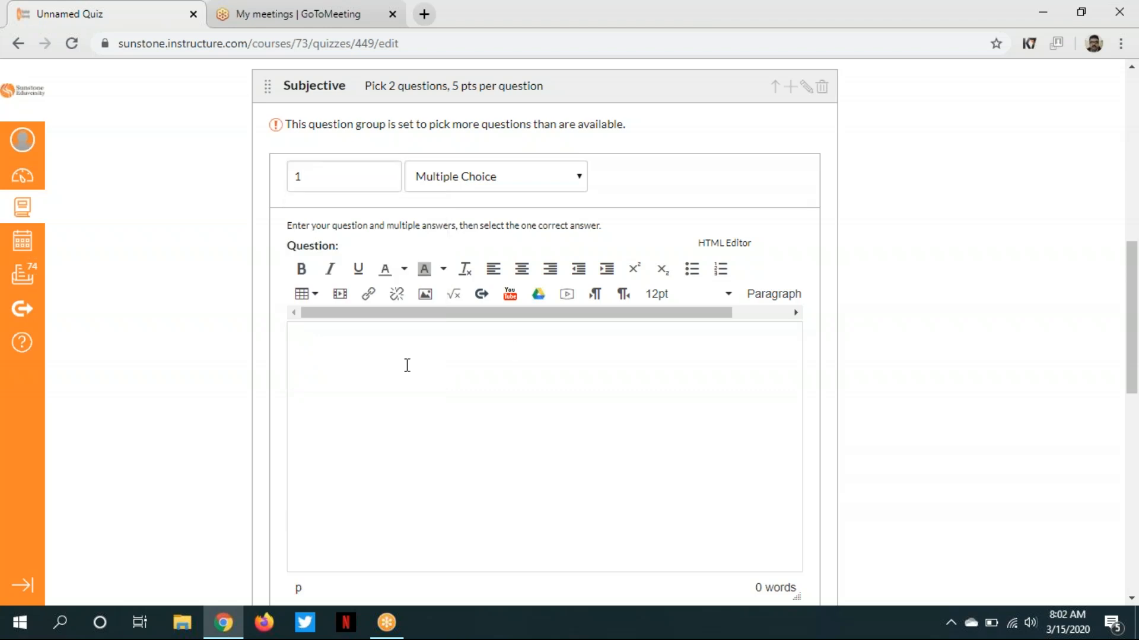
type("What is Covid-19")
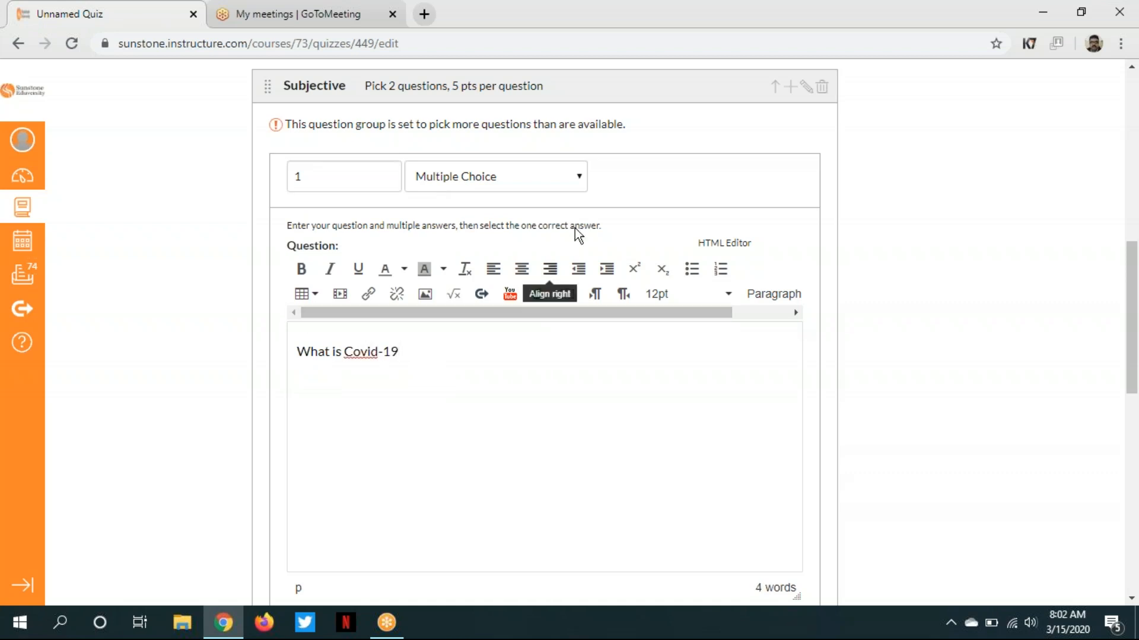
Change question 1 in the Subjective group to an Essay Question and save it
left_click(579, 185)
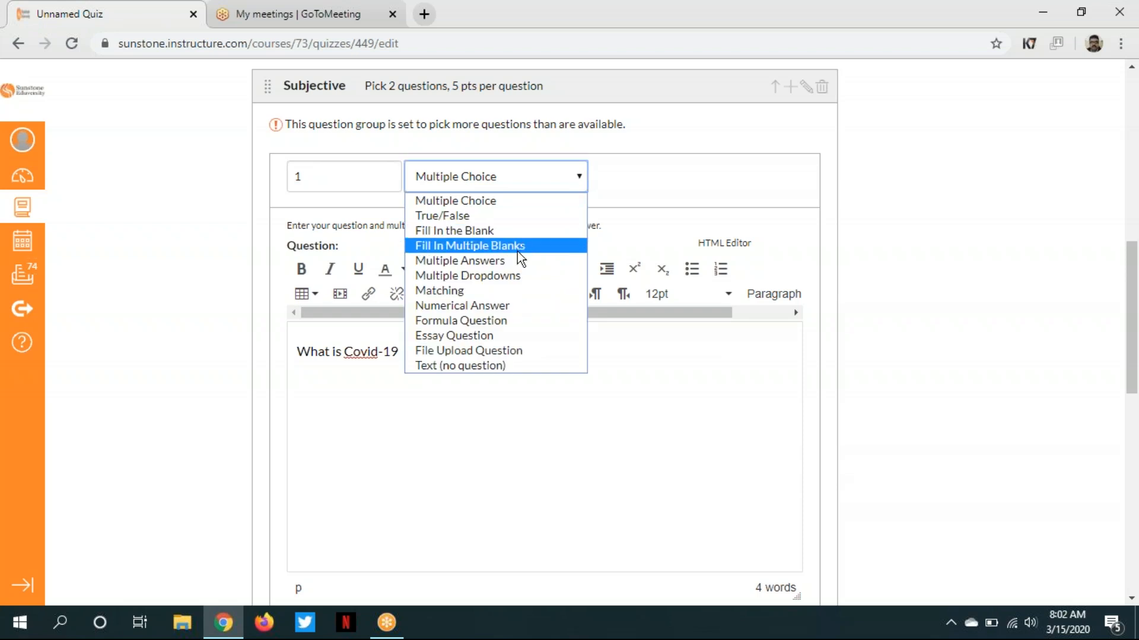
left_click(486, 336)
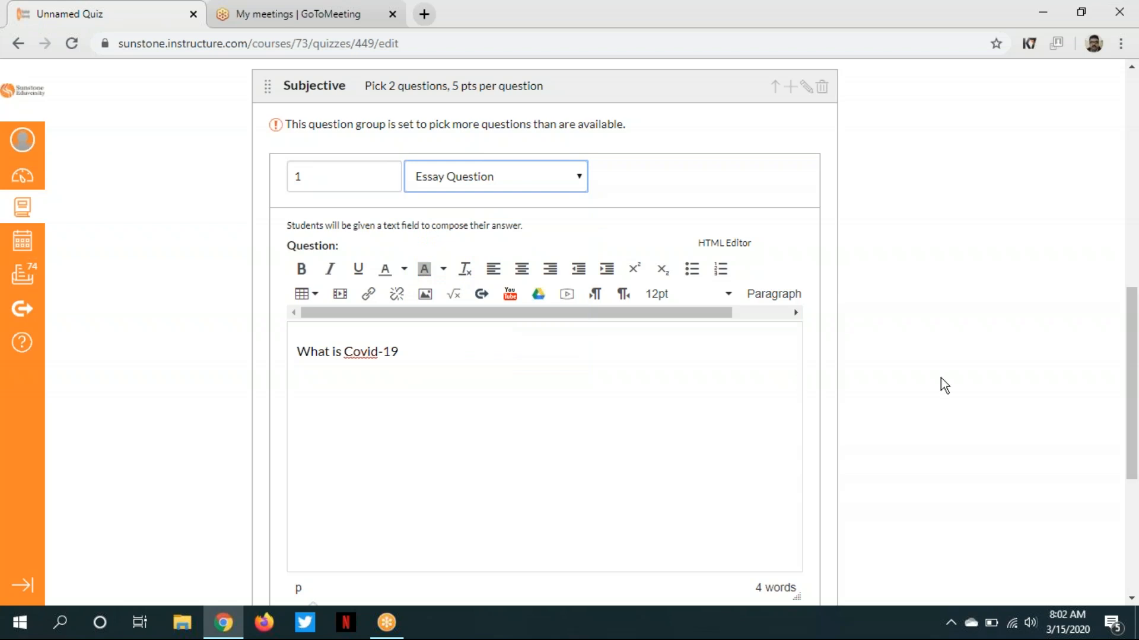
left_click_drag(1131, 346, 1129, 397)
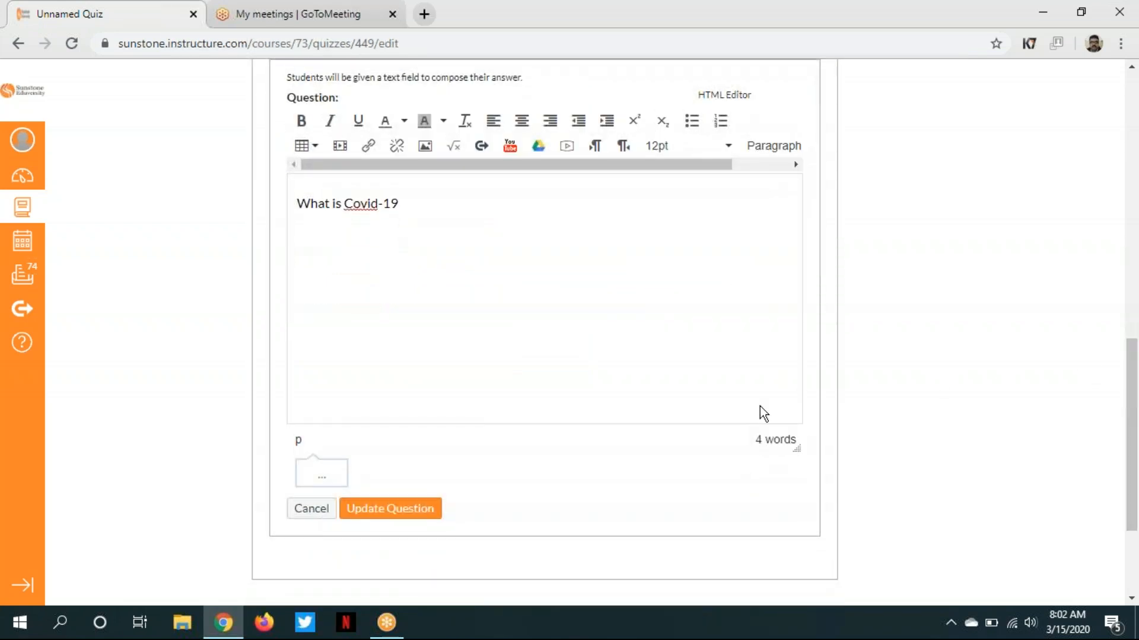
left_click(390, 509)
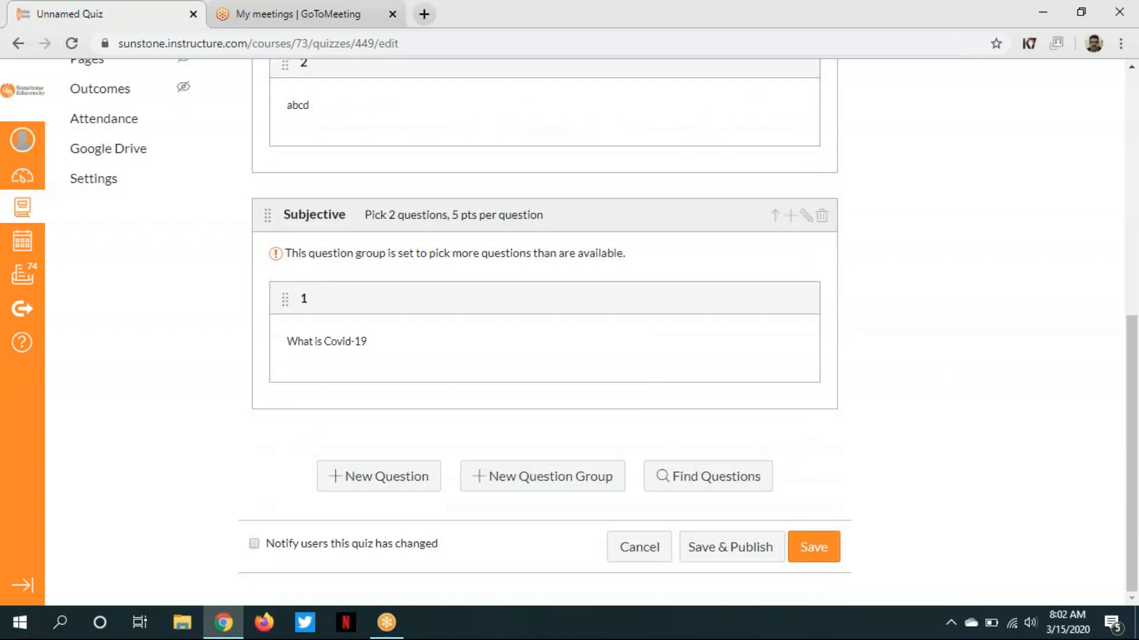
Add a File Upload Question named 2 to the Subjective group with the text "Do the calculation in excel" and save it
left_click(789, 219)
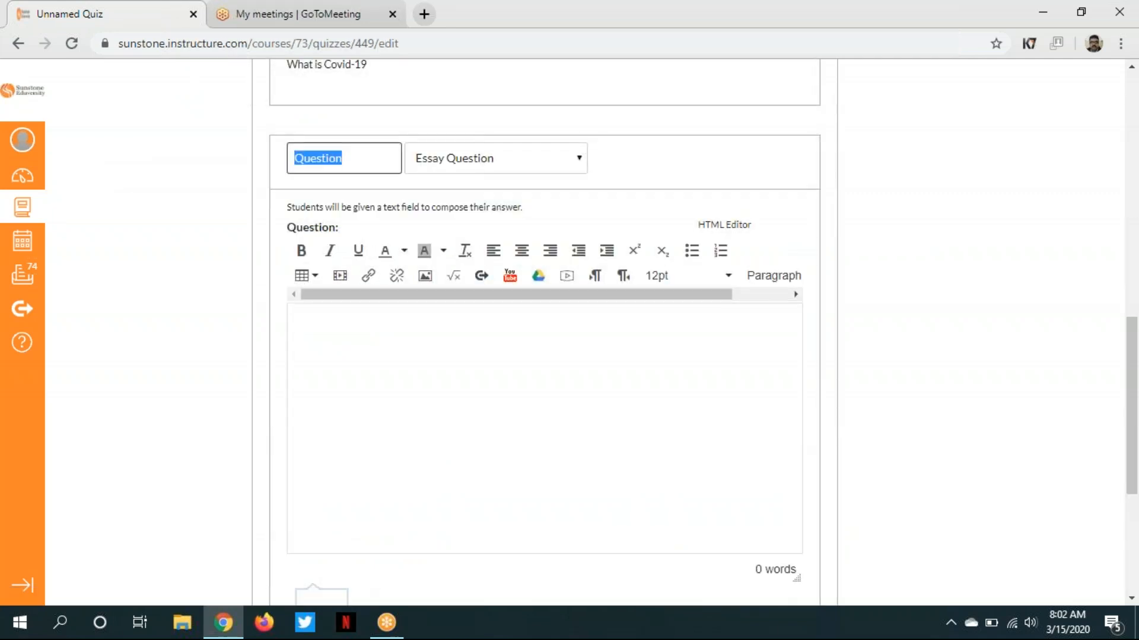
type("2")
left_click(376, 319)
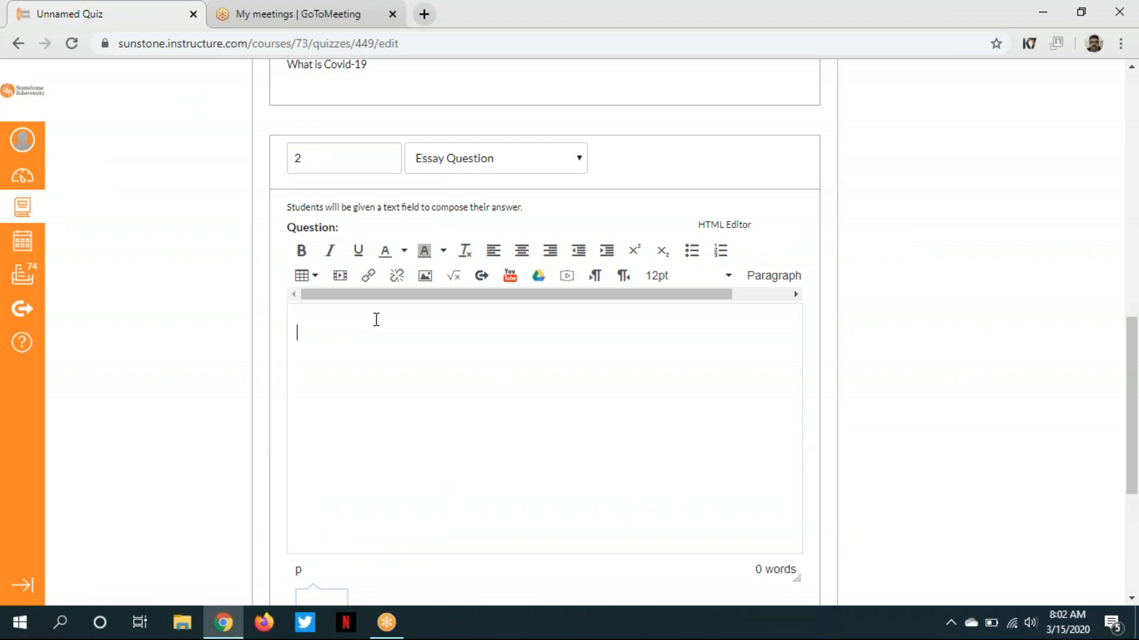
type("Do the calculation in excel")
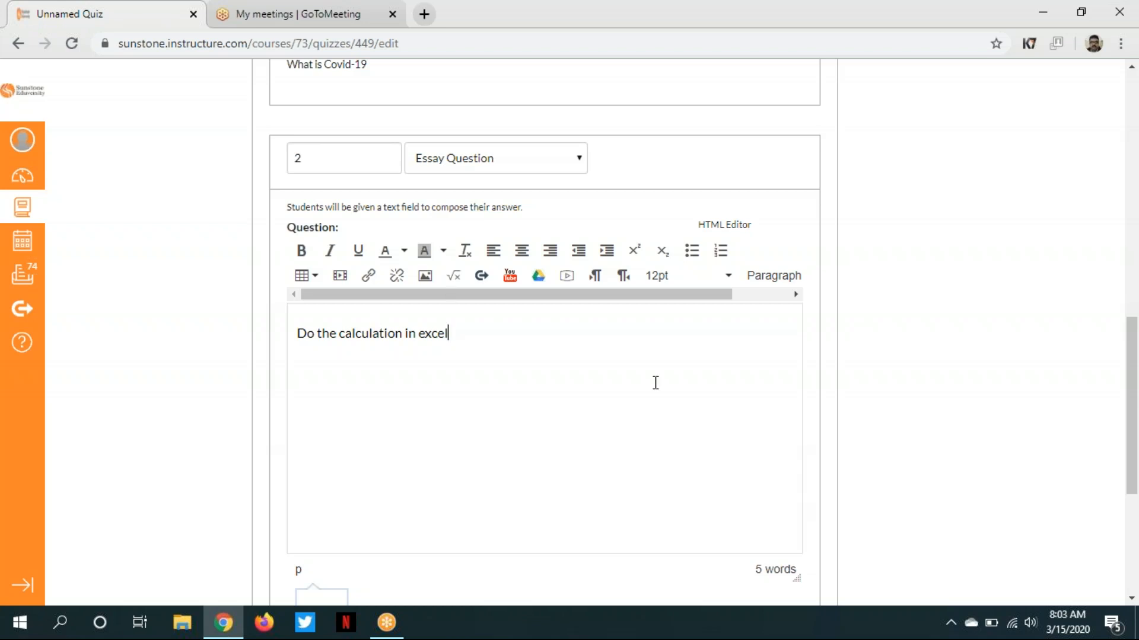
left_click(581, 162)
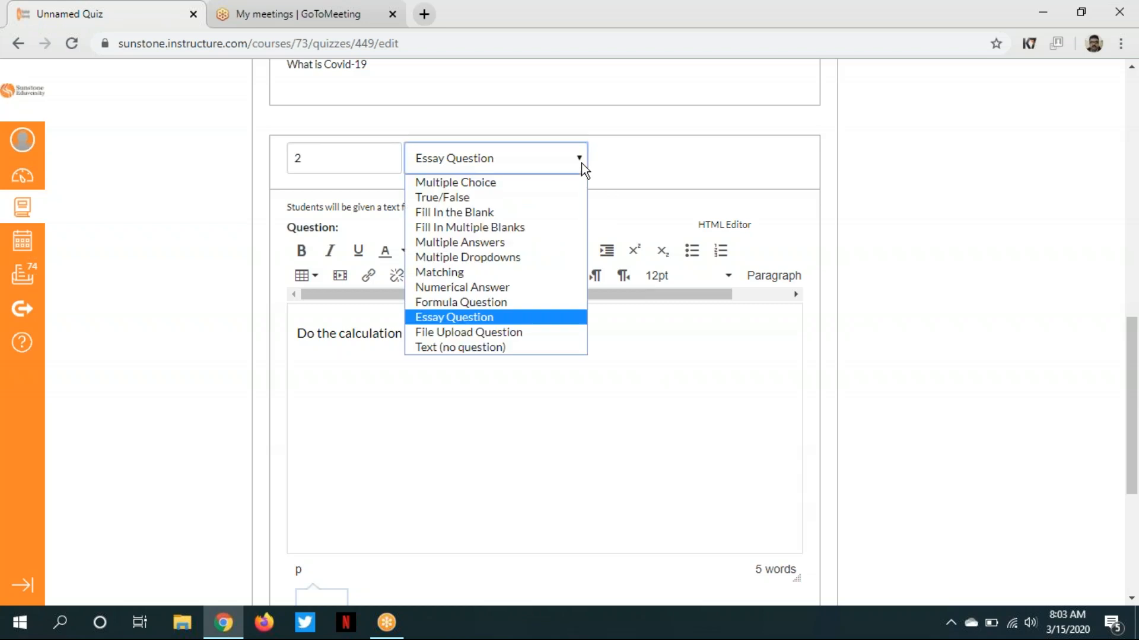
left_click(517, 333)
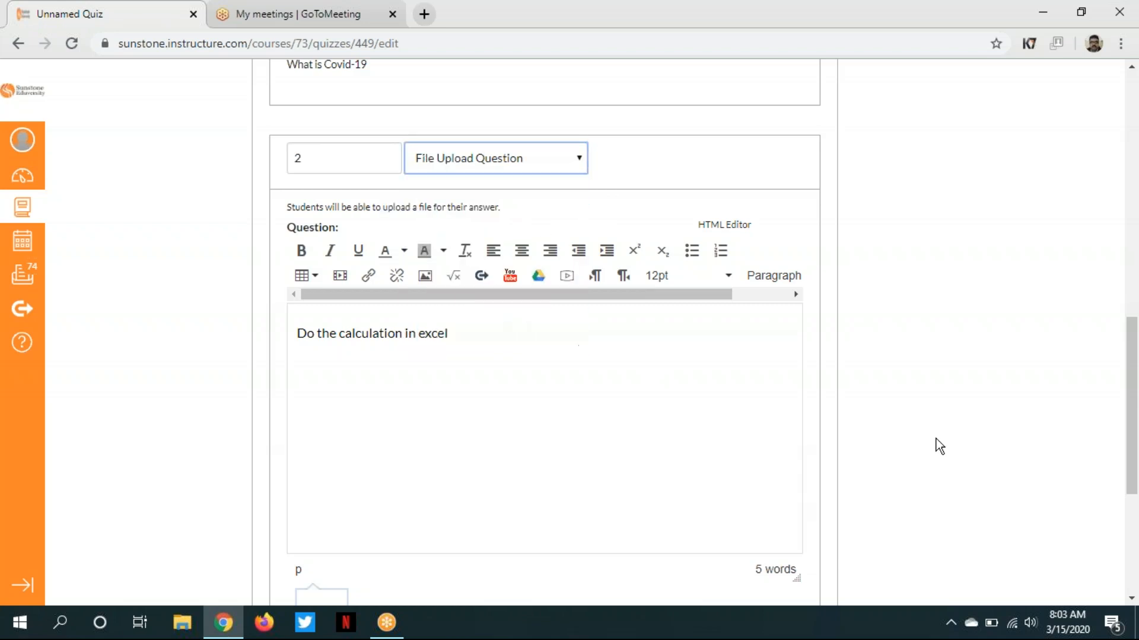
left_click_drag(1132, 424, 1119, 475)
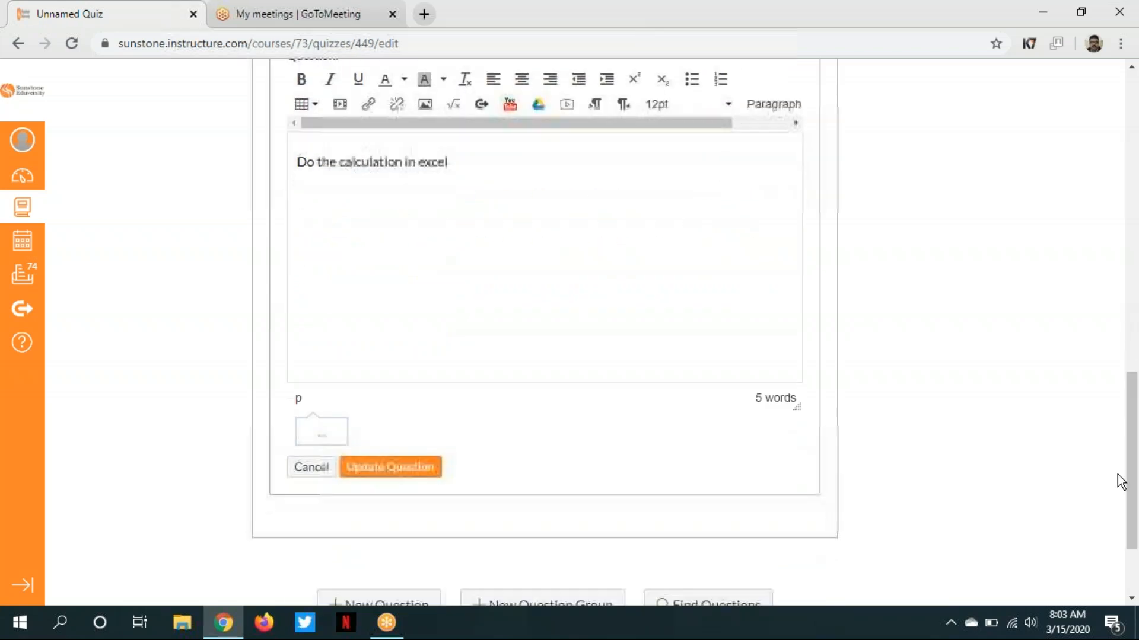
left_click(429, 475)
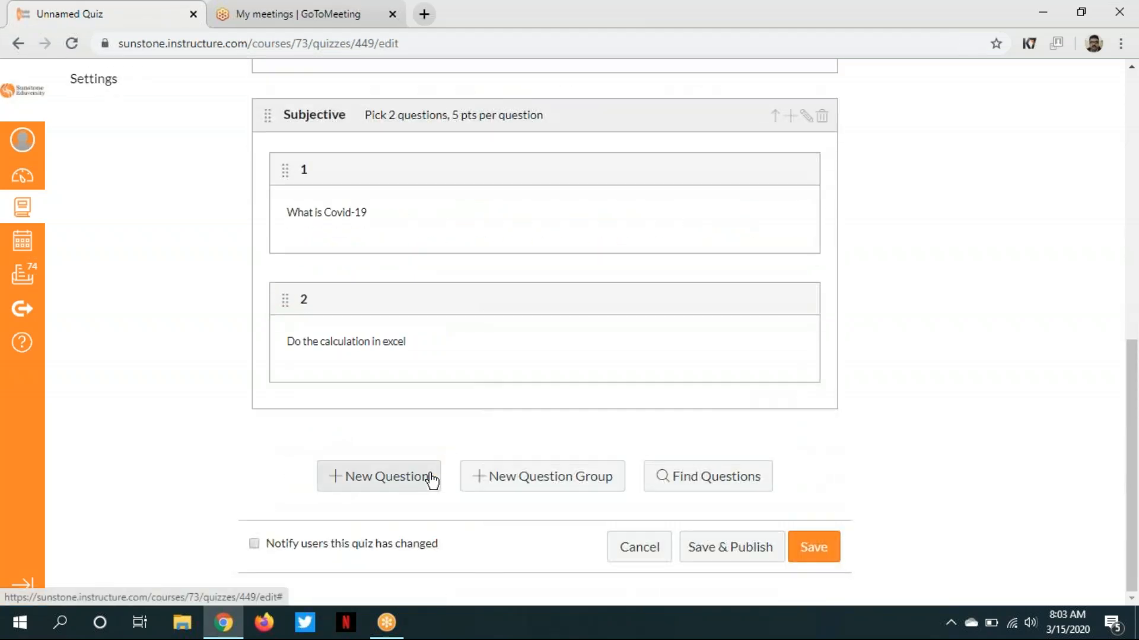
Add a File Upload Question named 3 to the Subjective group with the text "sdsd" and save it
left_click(791, 117)
type("3")
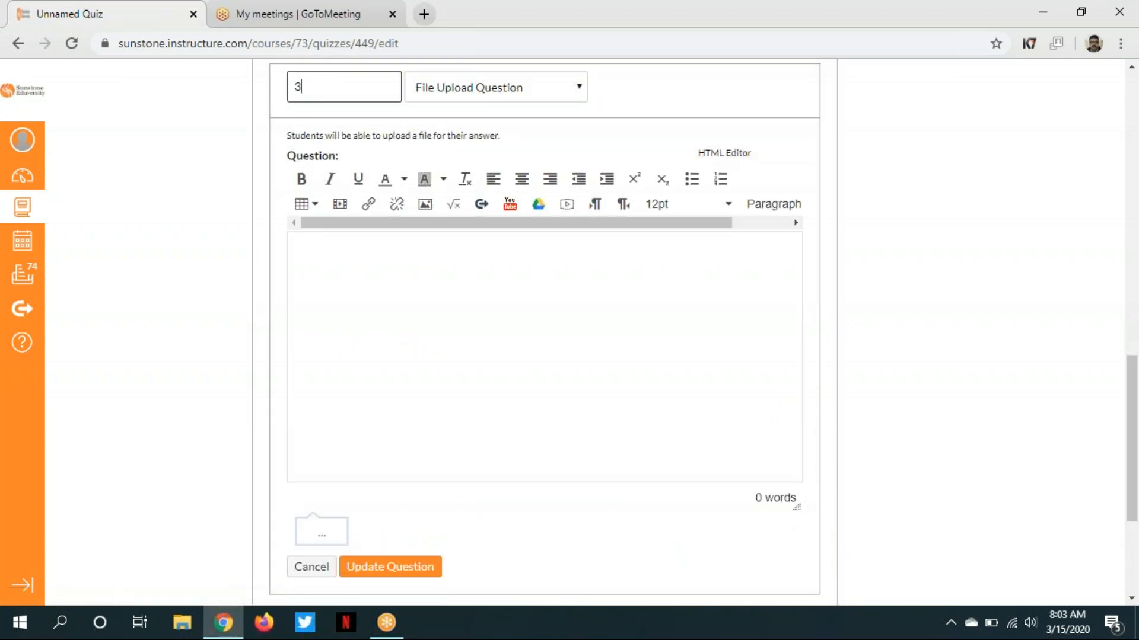
left_click(579, 87)
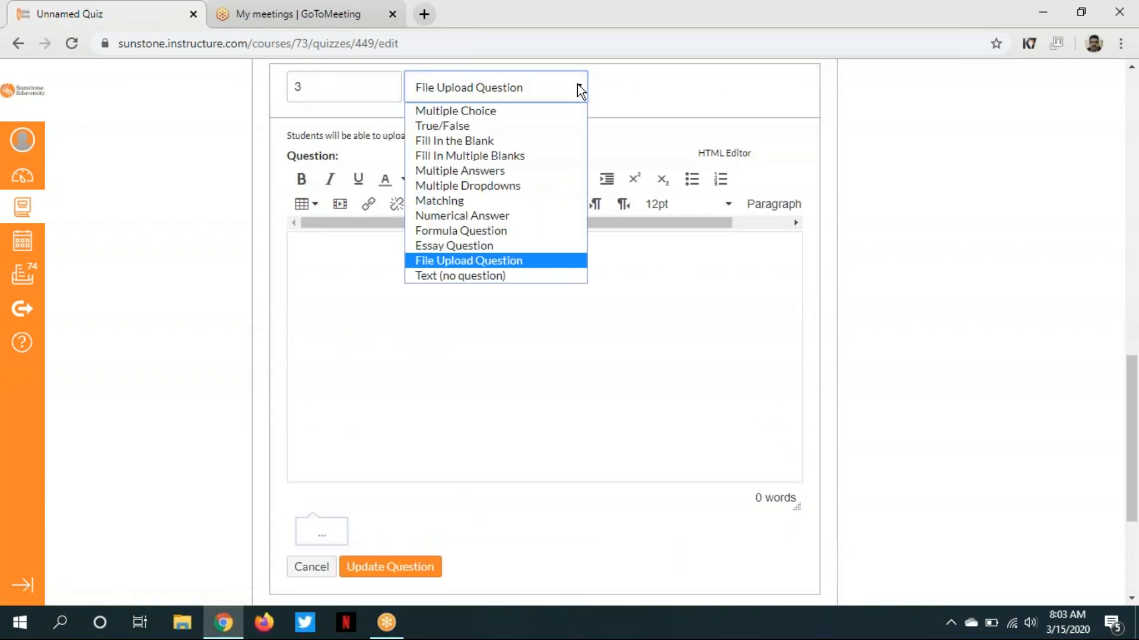
left_click(489, 262)
left_click(399, 278)
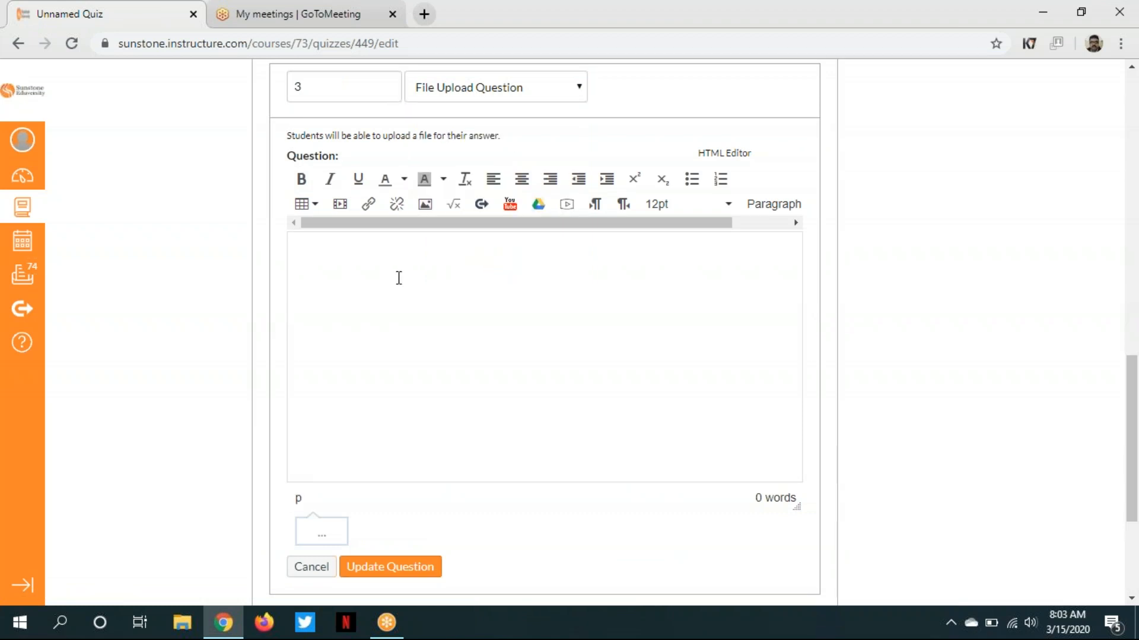
type("sdsd")
left_click(401, 568)
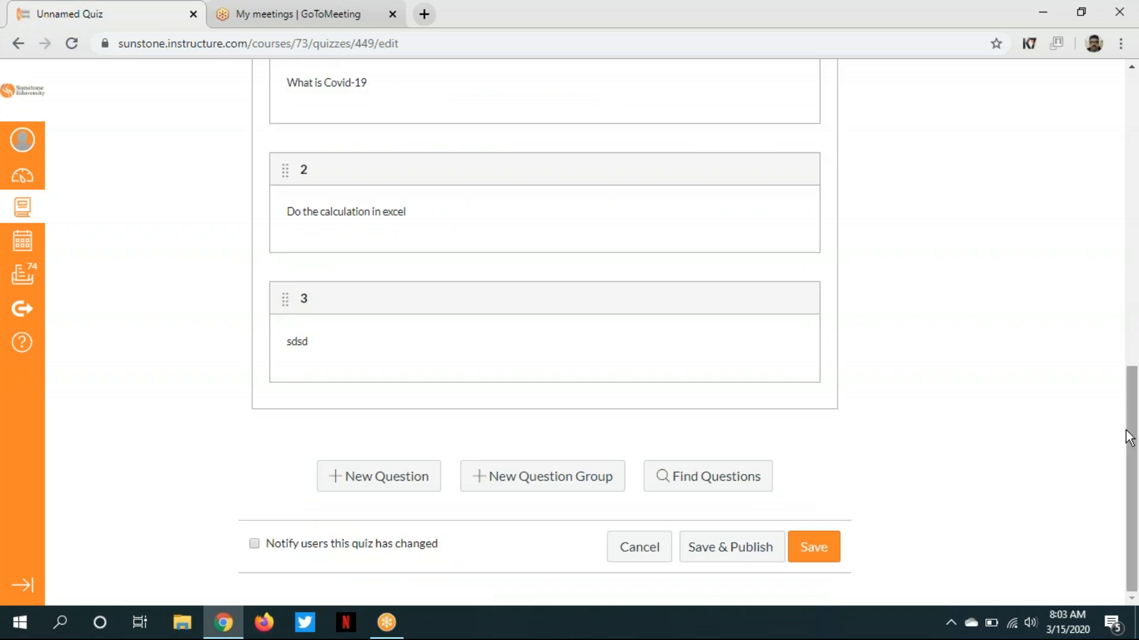
Open the Unnamed Quiz from the course's quiz list and preview it, looking through its questions
left_click_drag(1131, 432, 1100, 194)
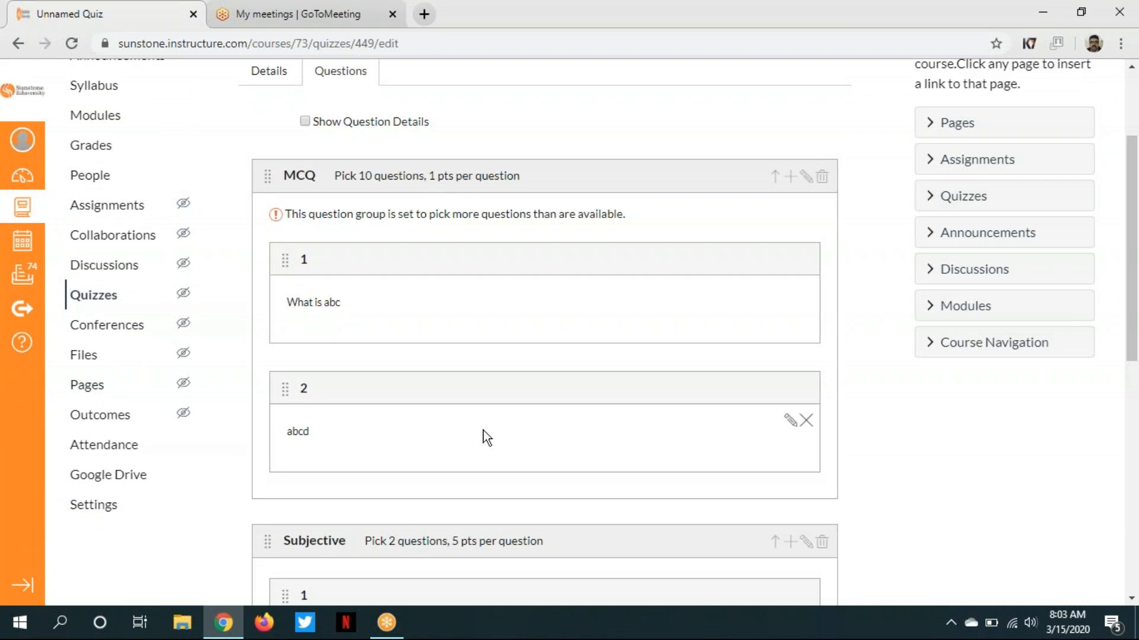
left_click(97, 298)
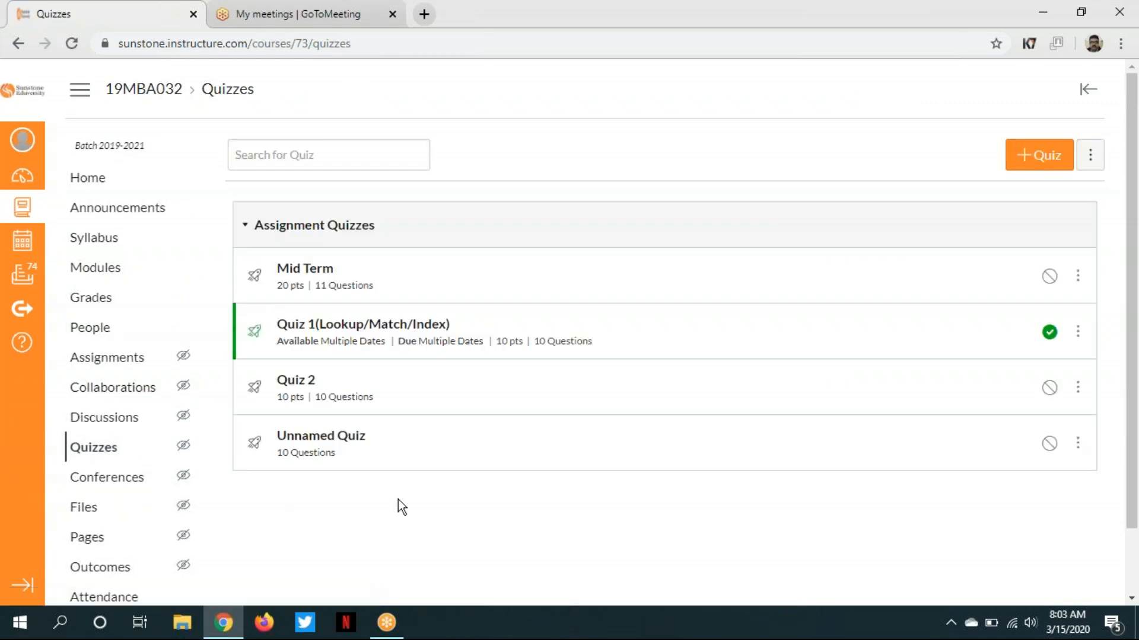
left_click(325, 445)
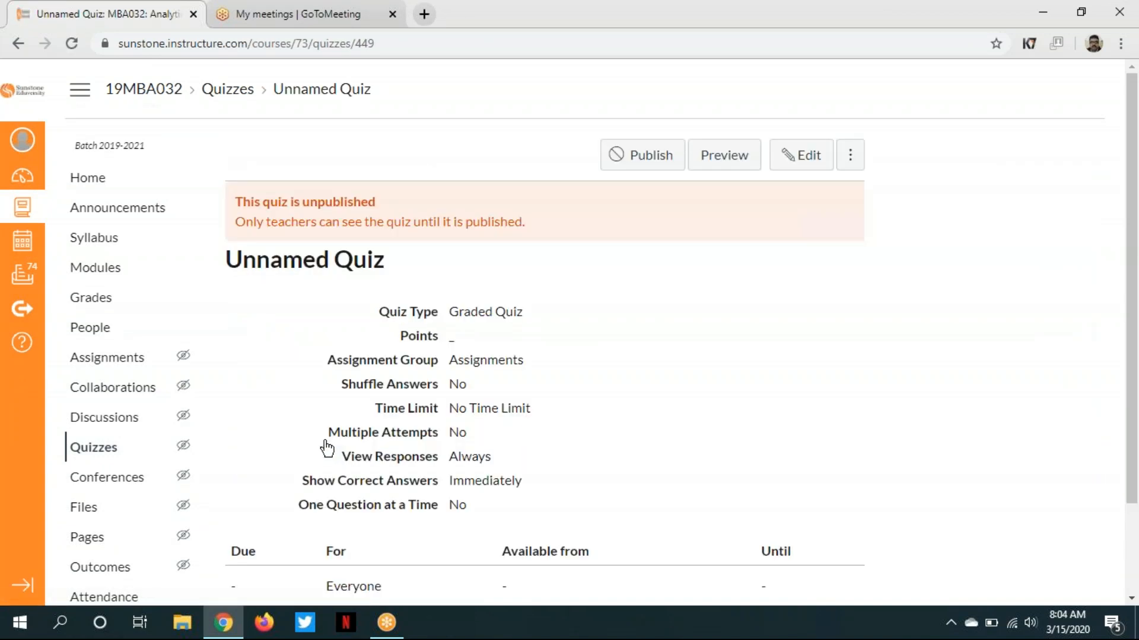
left_click(729, 156)
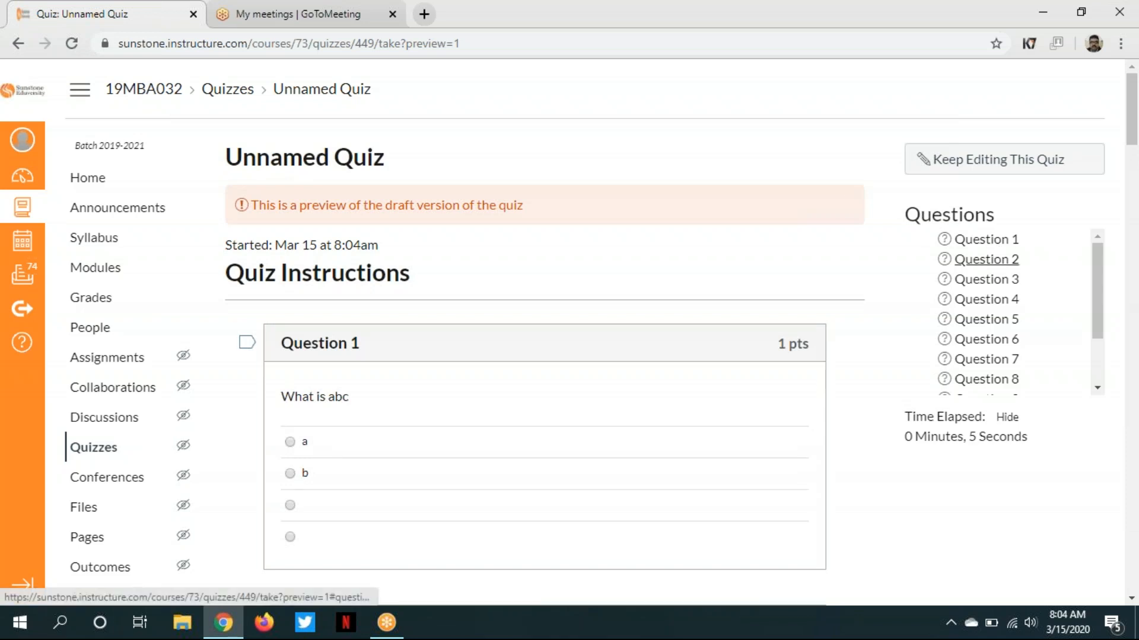
left_click_drag(1094, 266, 1098, 300)
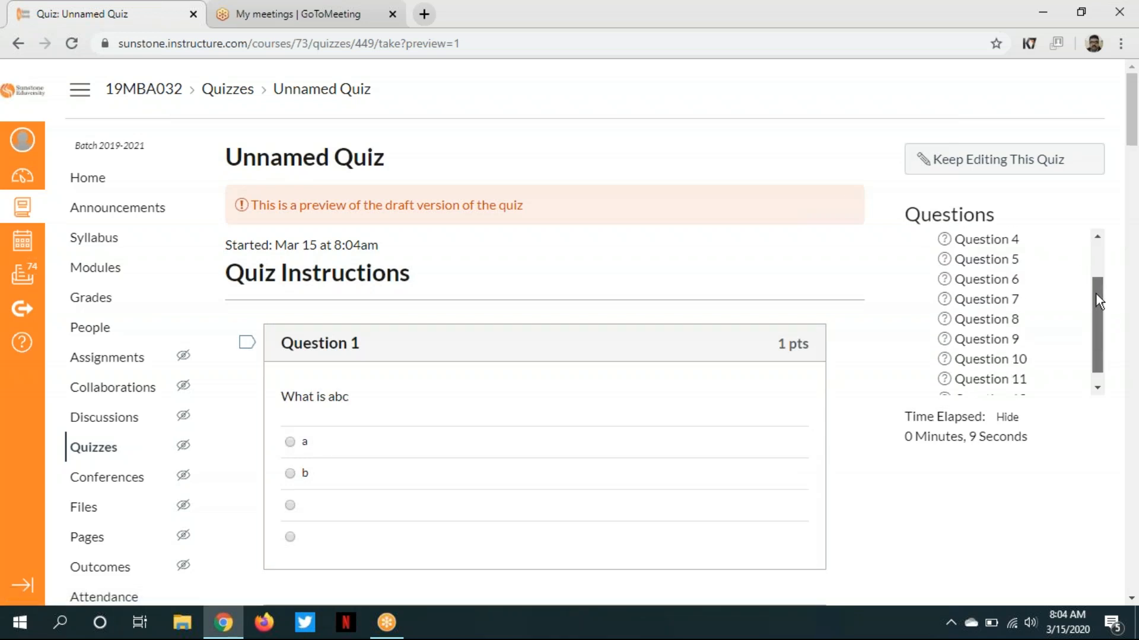
left_click_drag(1132, 126, 1135, 538)
left_click_drag(1131, 560, 1106, 306)
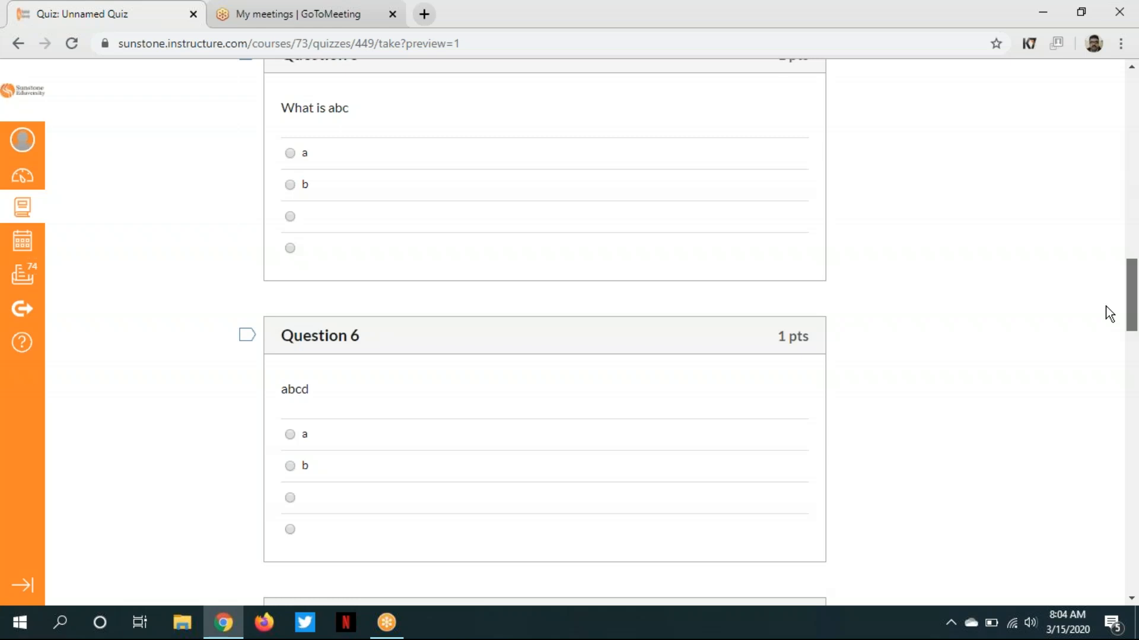
Look through the remaining questions in the quiz preview, including the file upload and essay questions, and return to Question 1
left_click_drag(1106, 306, 1014, 508)
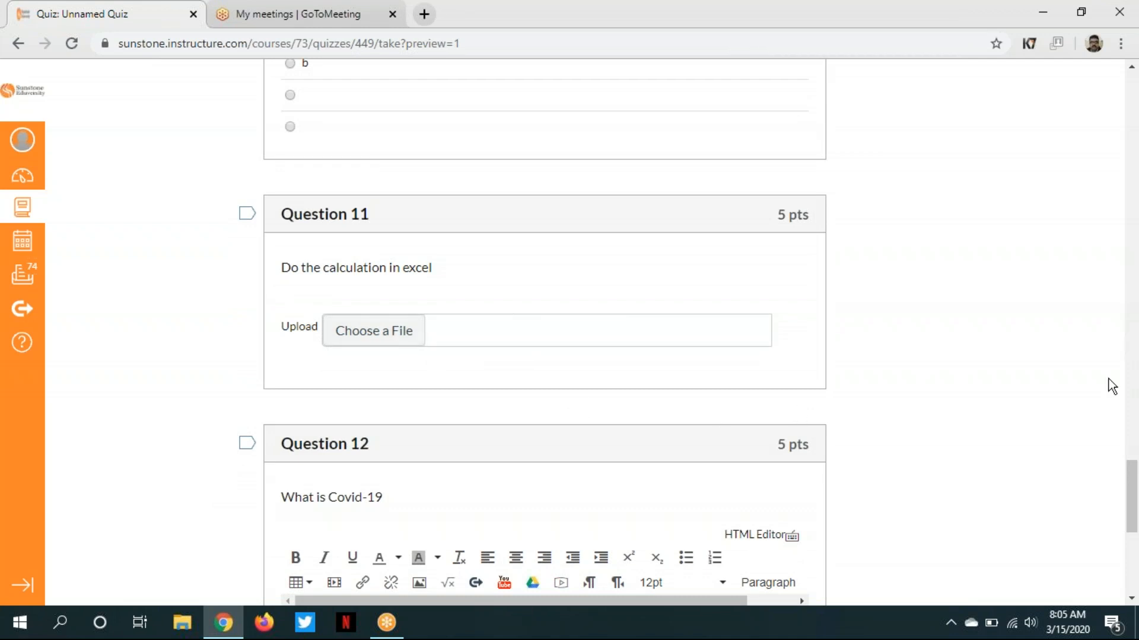
left_click_drag(1131, 475, 1056, 115)
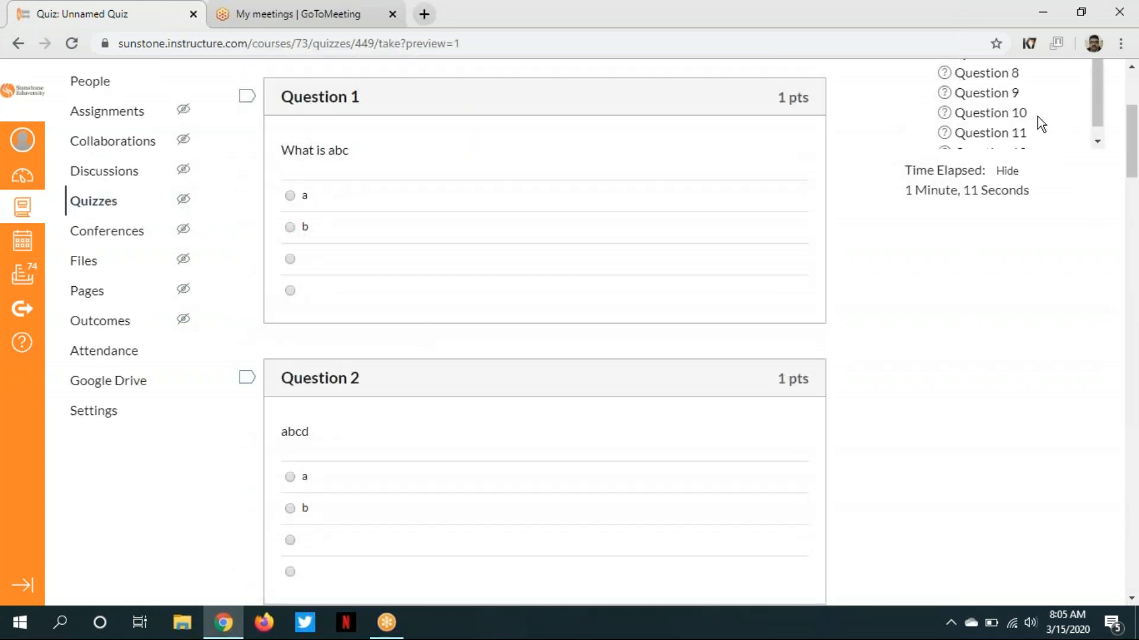
Open the Mid Term quiz from the course's quiz list, request its preview and dismiss the attention notice without beginning
left_click(104, 207)
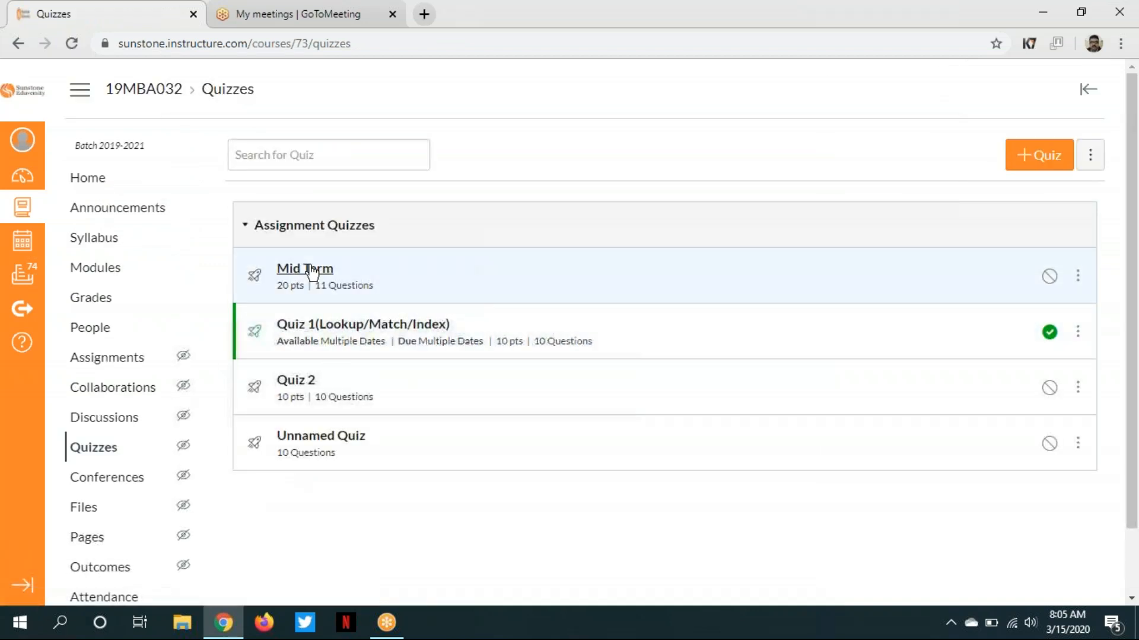
left_click(312, 274)
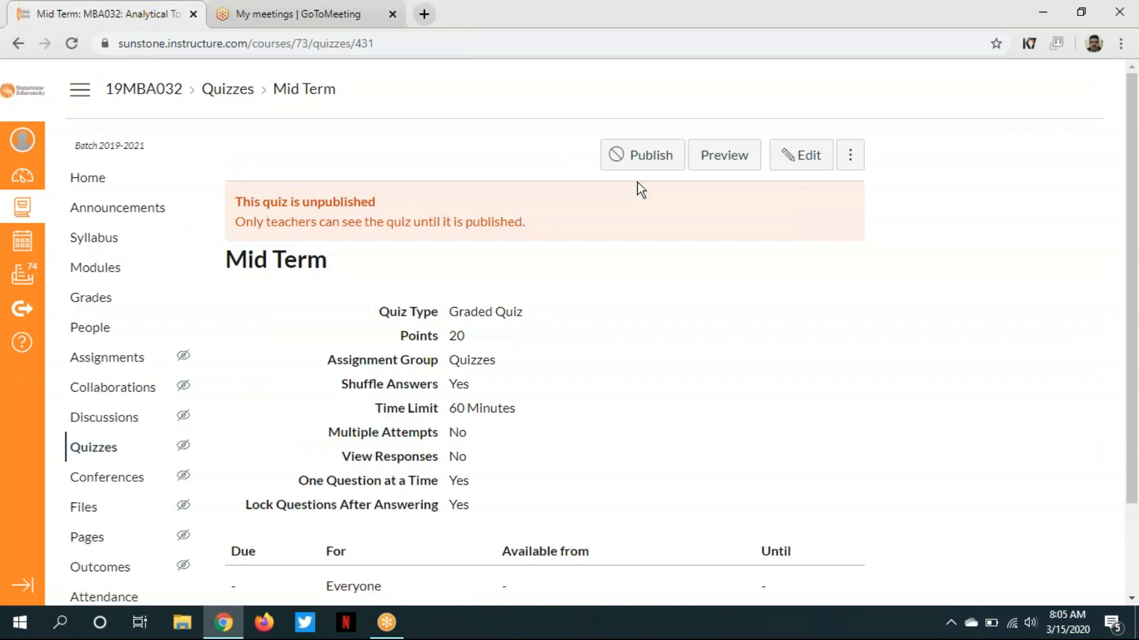
left_click(707, 173)
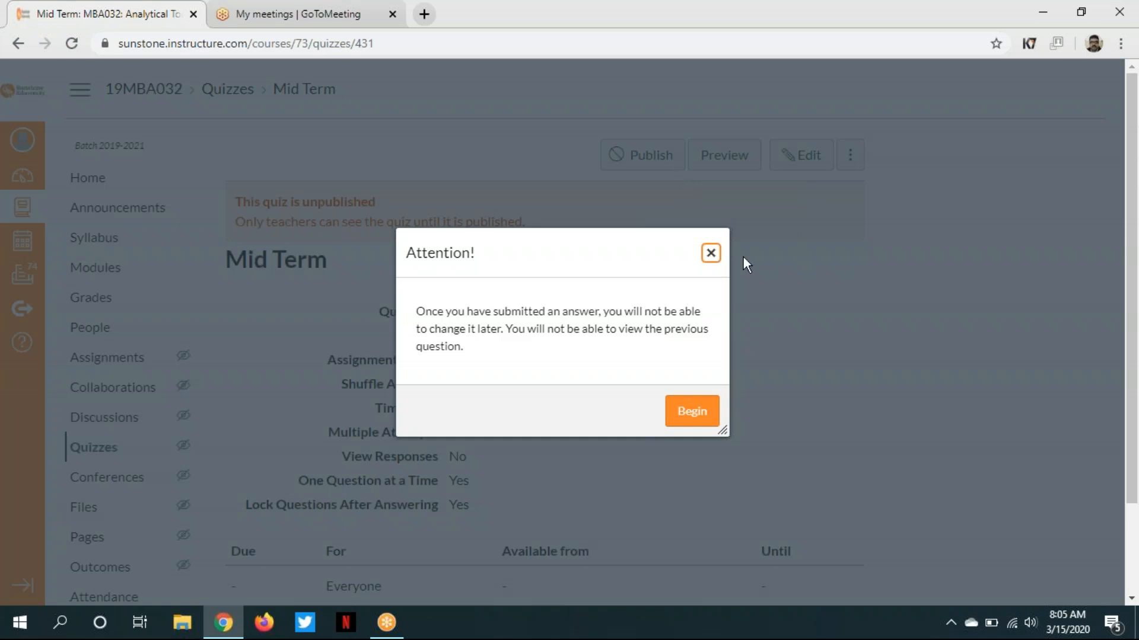
left_click(711, 253)
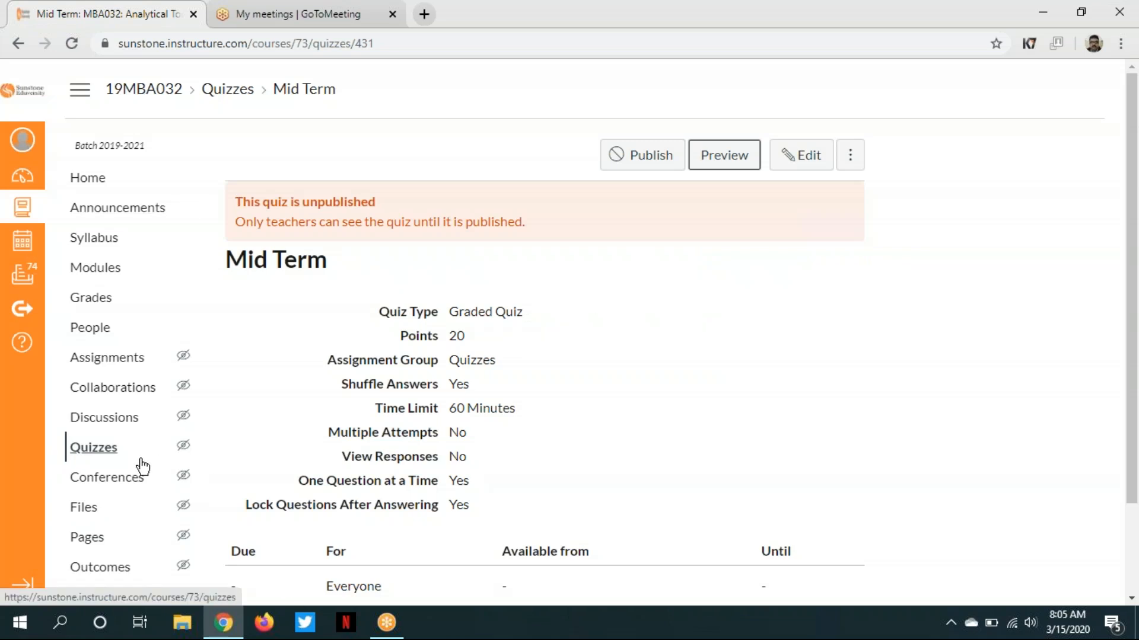
Open the Unnamed Quiz from the quiz list for editing and review its options, restrictions and assignment settings
left_click(95, 449)
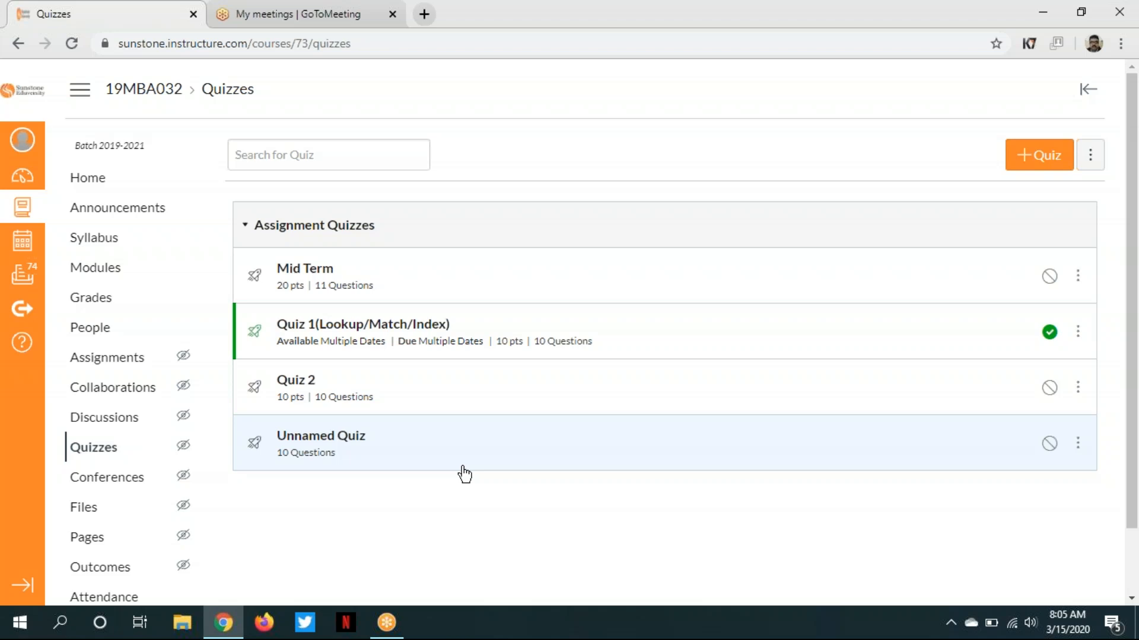
left_click(312, 446)
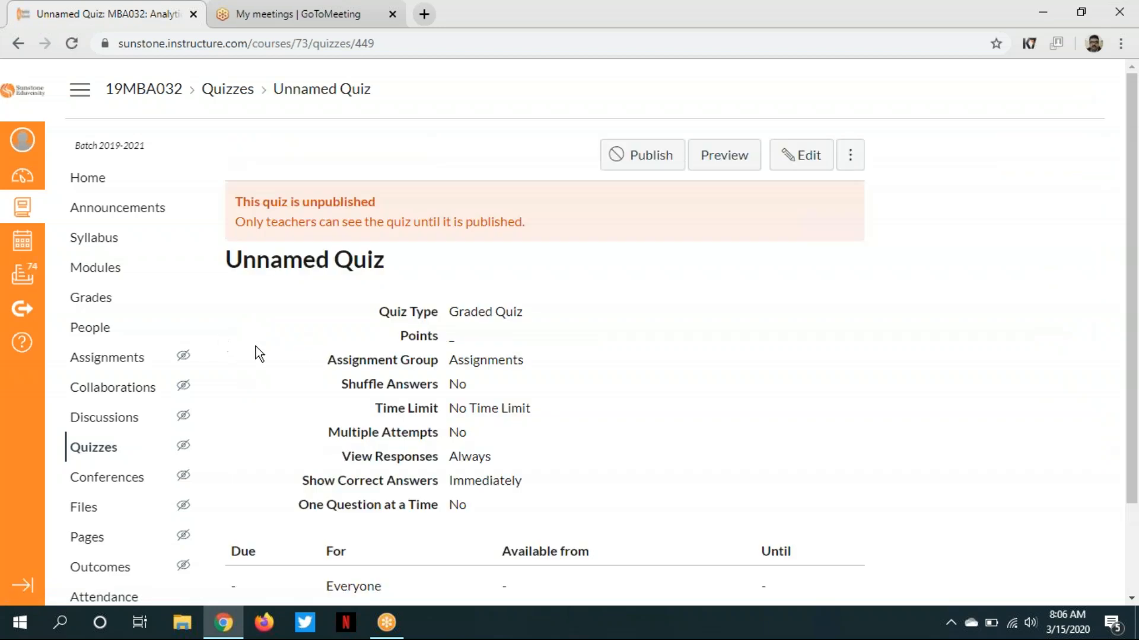
left_click(818, 159)
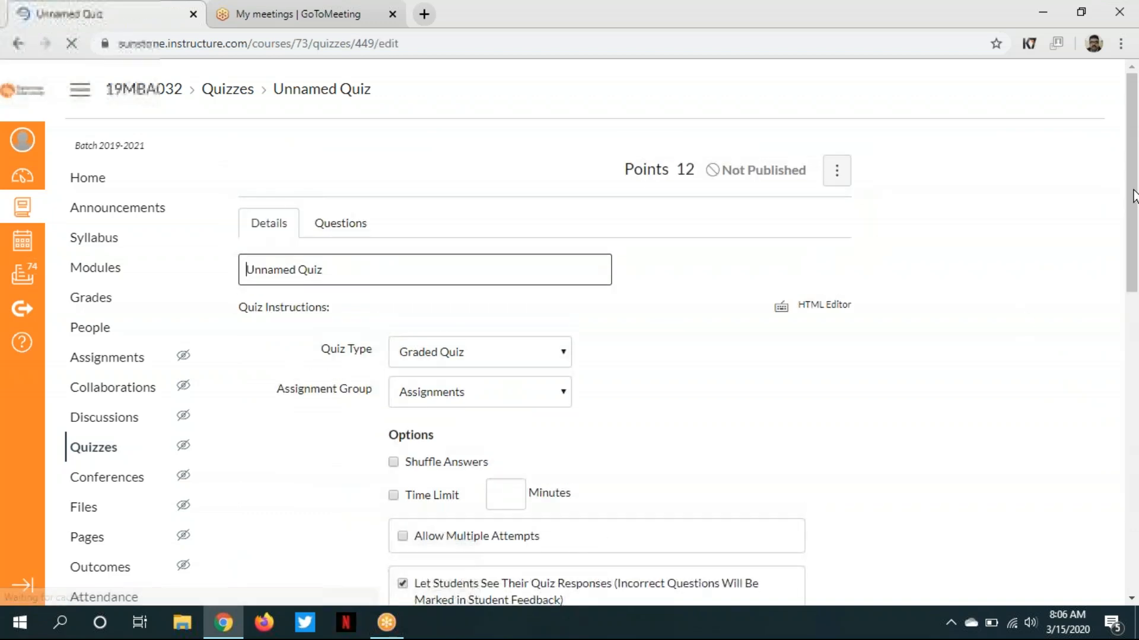
scroll(1124, 291, "down", 5)
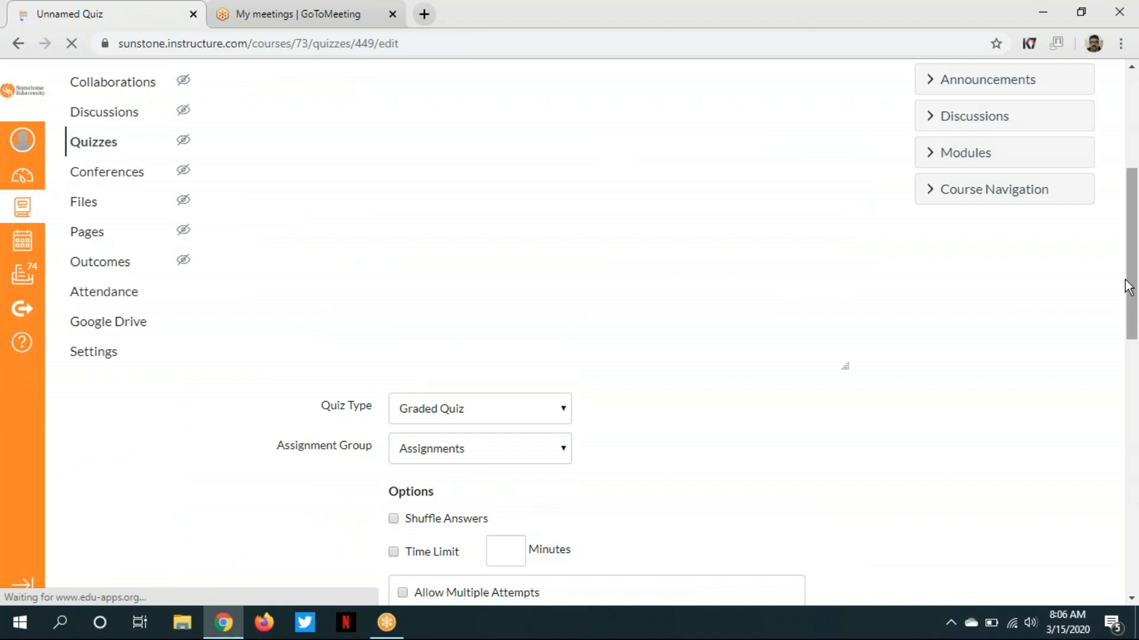
scroll(1124, 332, "down", 4)
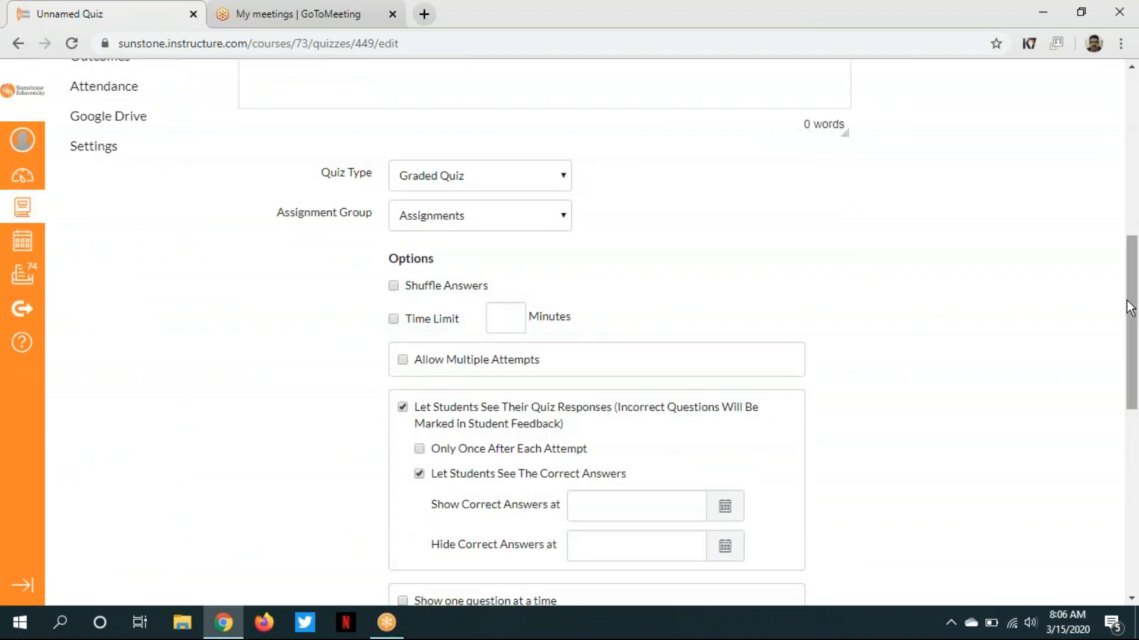
left_click_drag(1131, 295, 1123, 436)
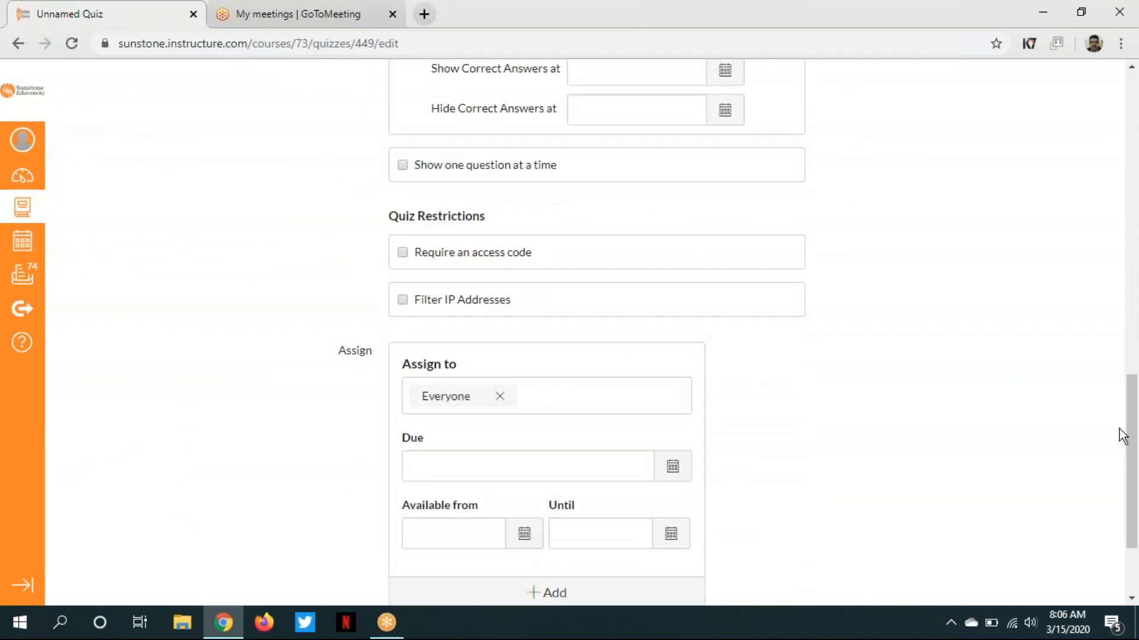
left_click(535, 397)
left_click(515, 441)
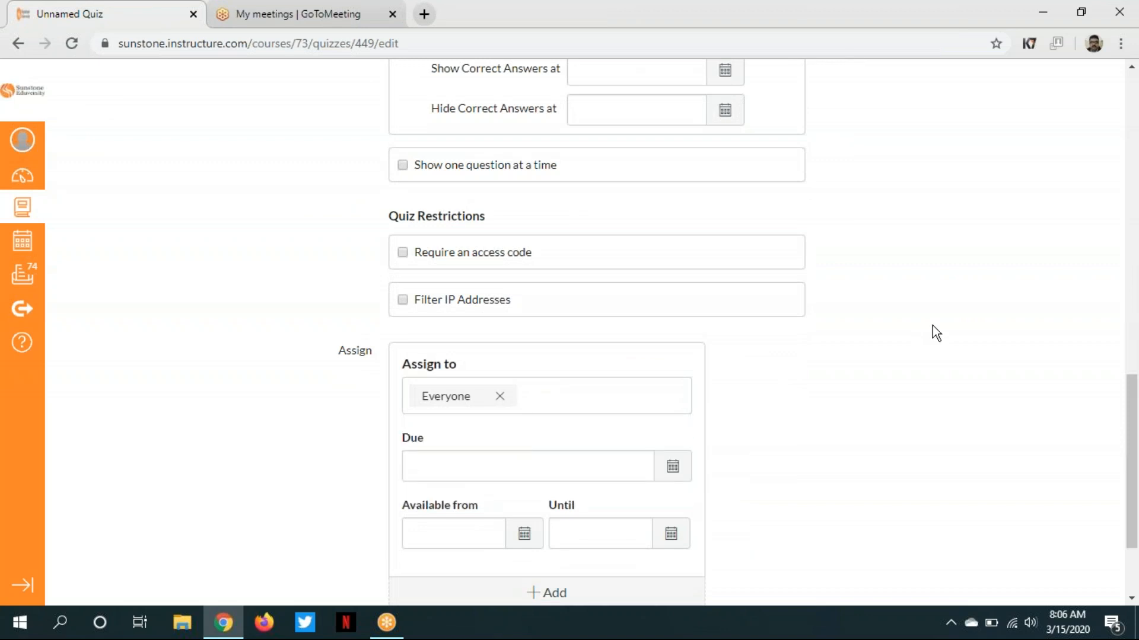